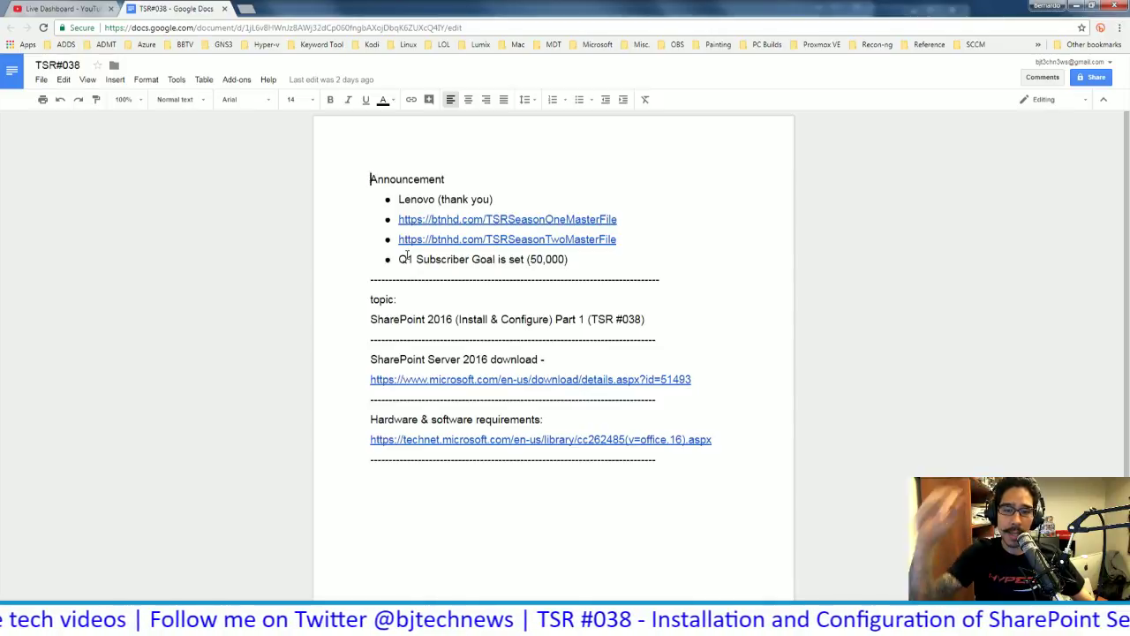
Open the SharePoint Server 2016 download page linked in the notes and look over its sections
click(508, 381)
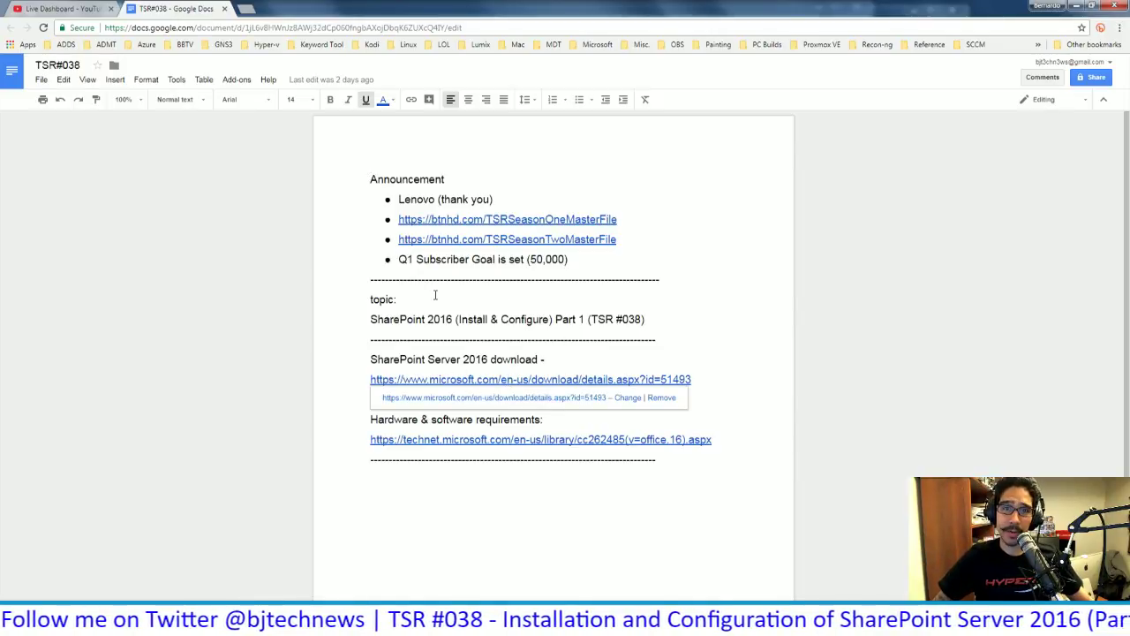
click(469, 398)
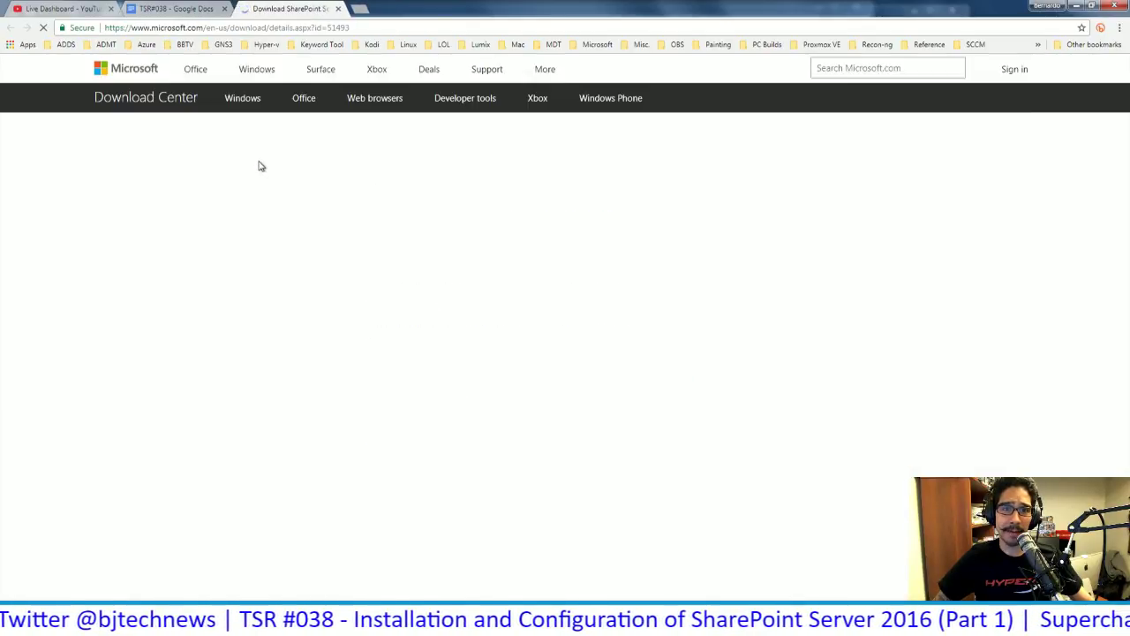
scroll(248, 276, down, 2)
scroll(248, 276, down, 2)
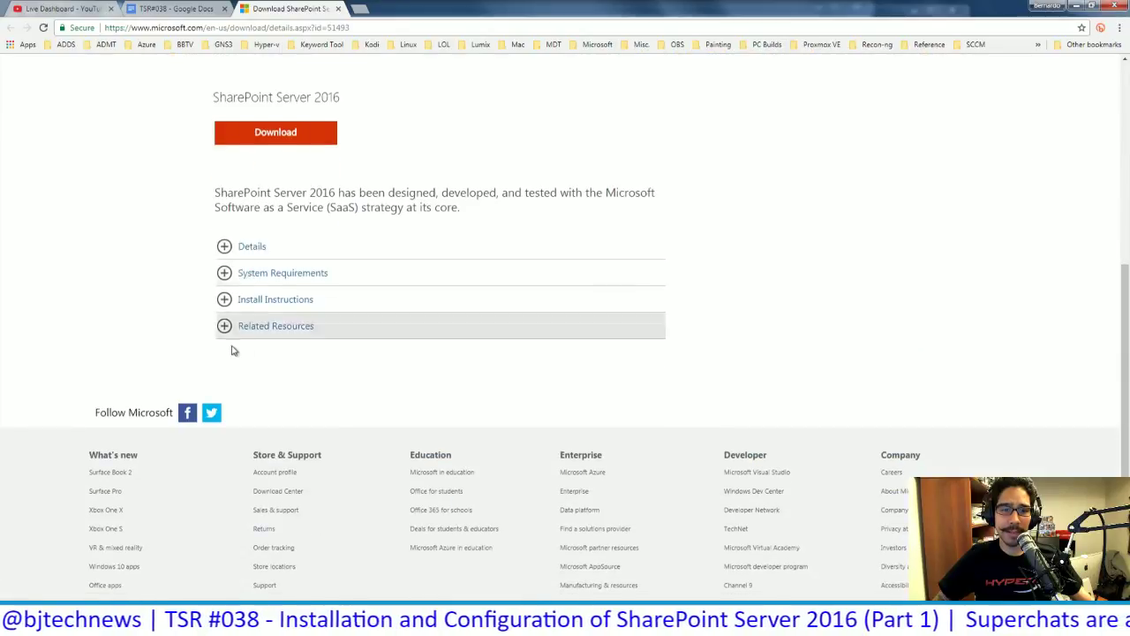
Expand the Install Instructions, highlight the Enterprise trial product key, and close the download page
click(224, 299)
scroll(280, 305, down, 2)
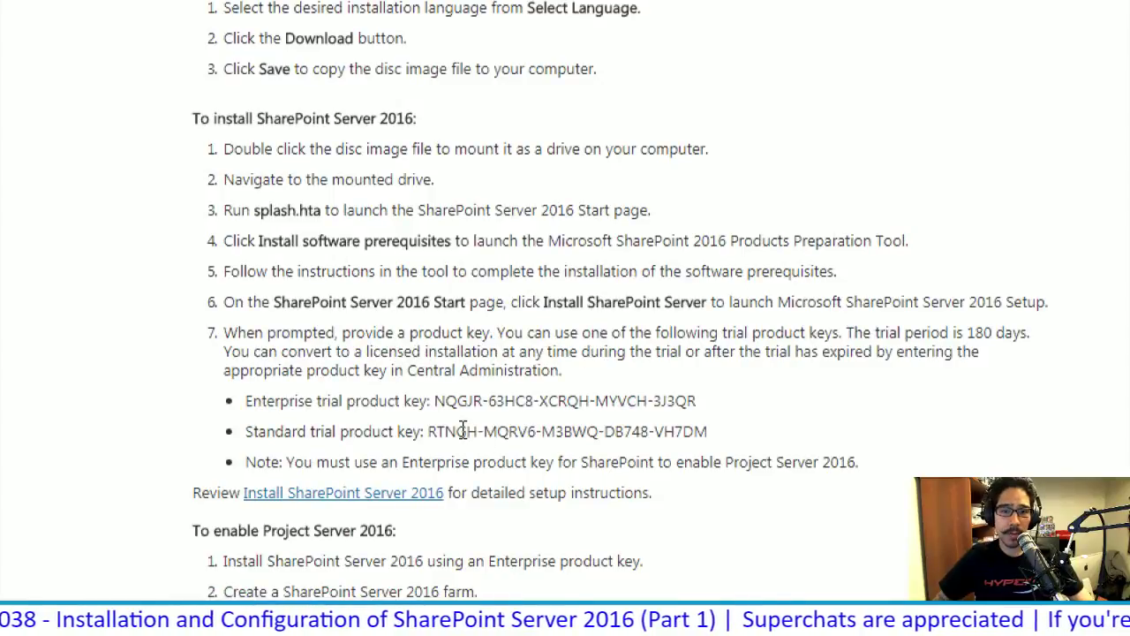
drag(699, 401, 432, 399)
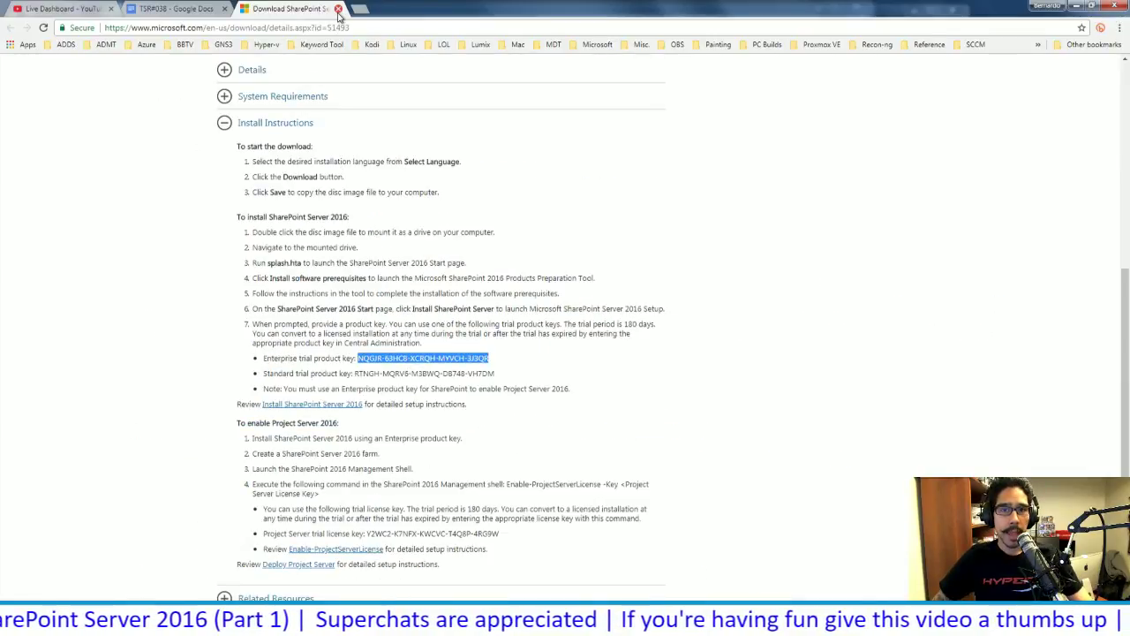
click(339, 8)
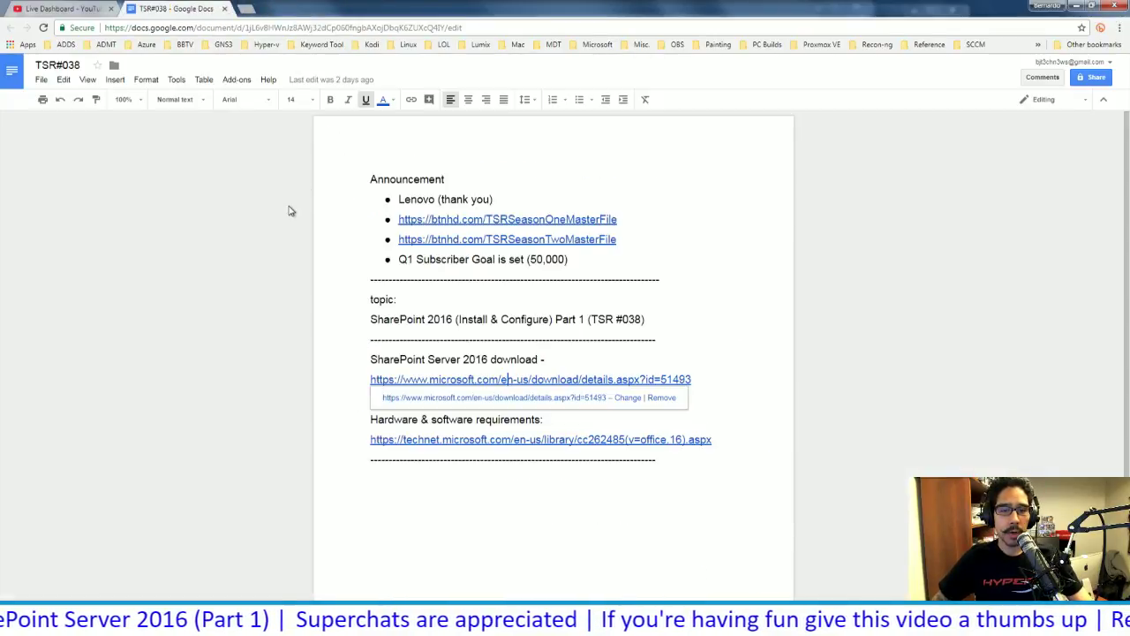
Open the TechNet hardware and software requirements page linked in the notes
click(540, 417)
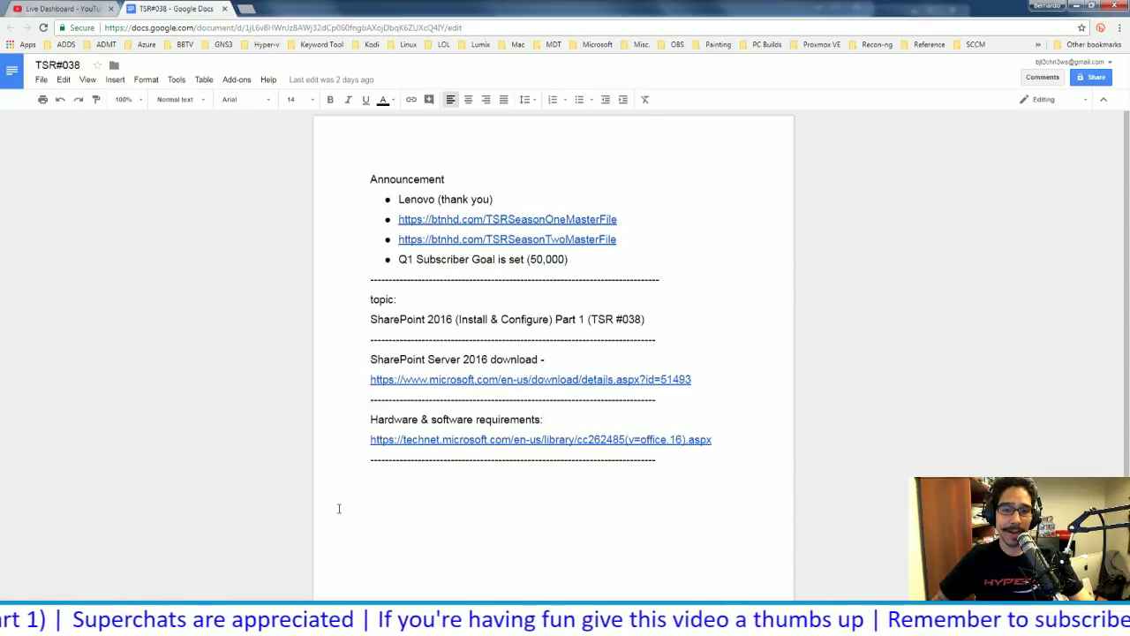
click(508, 441)
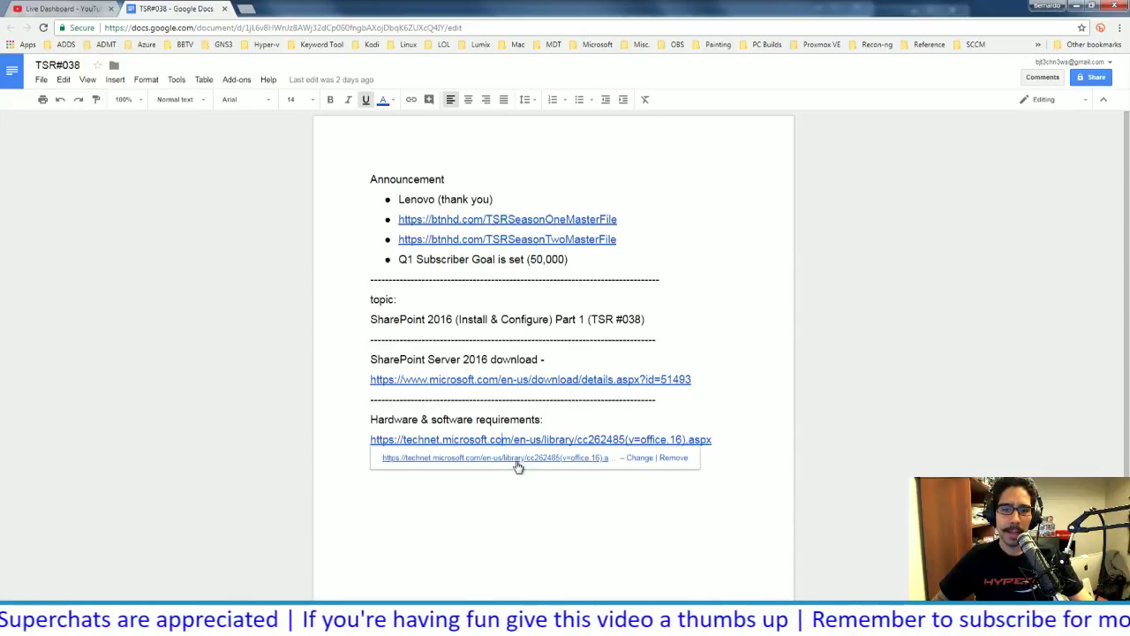
click(517, 463)
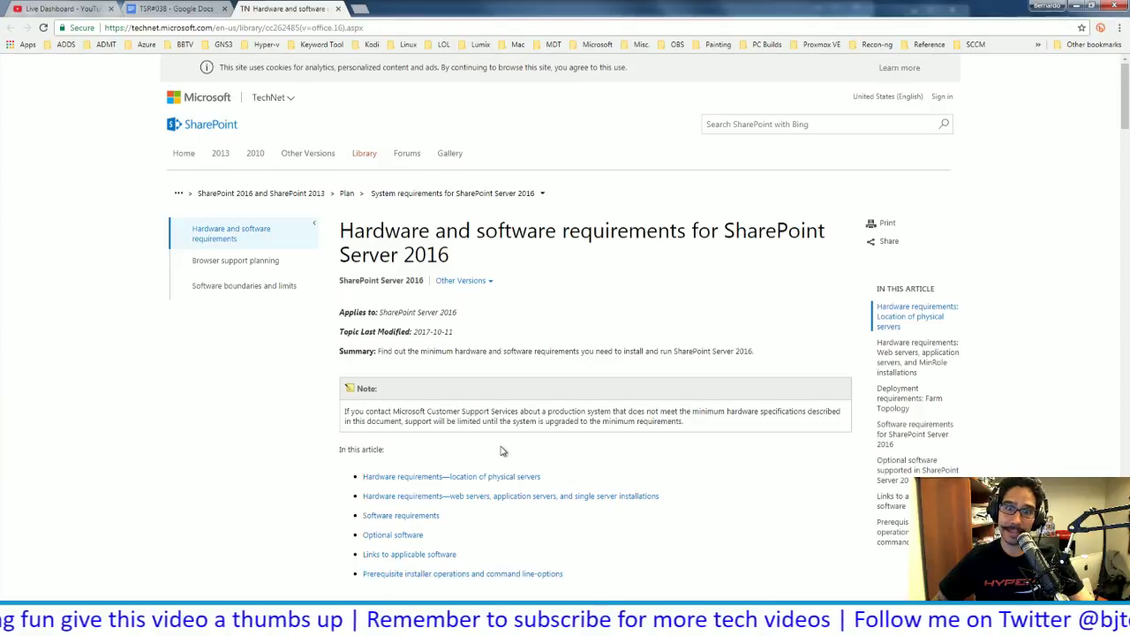
Examine the hardware requirements for physical server locations and the RAM, processor and disk table for each installation scenario
scroll(500, 450, down, 3)
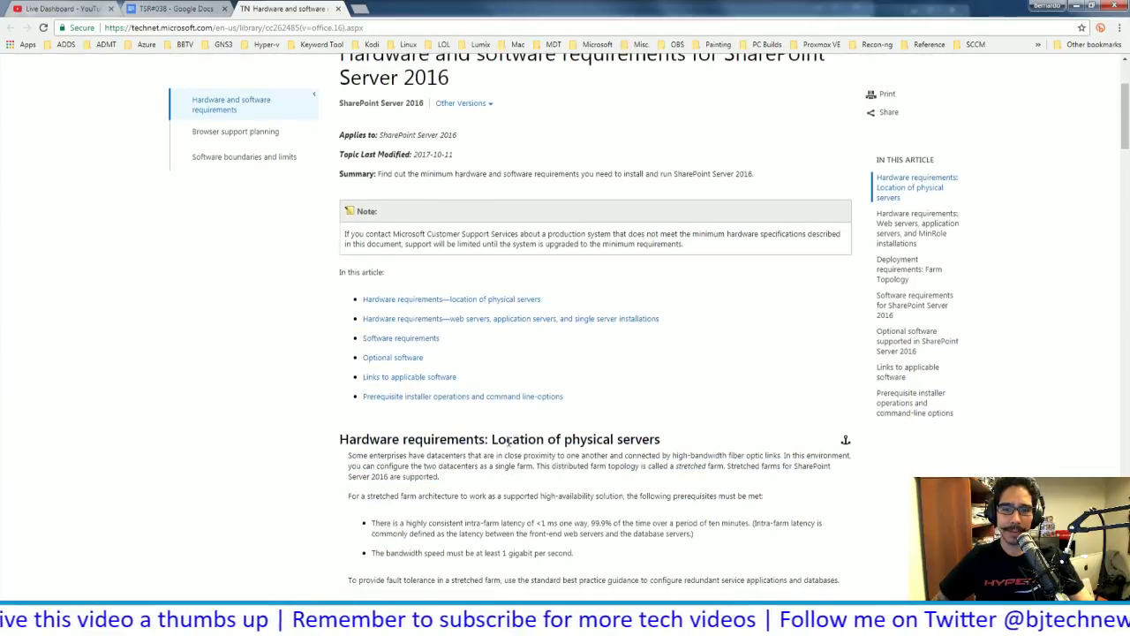
scroll(508, 441, down, 1)
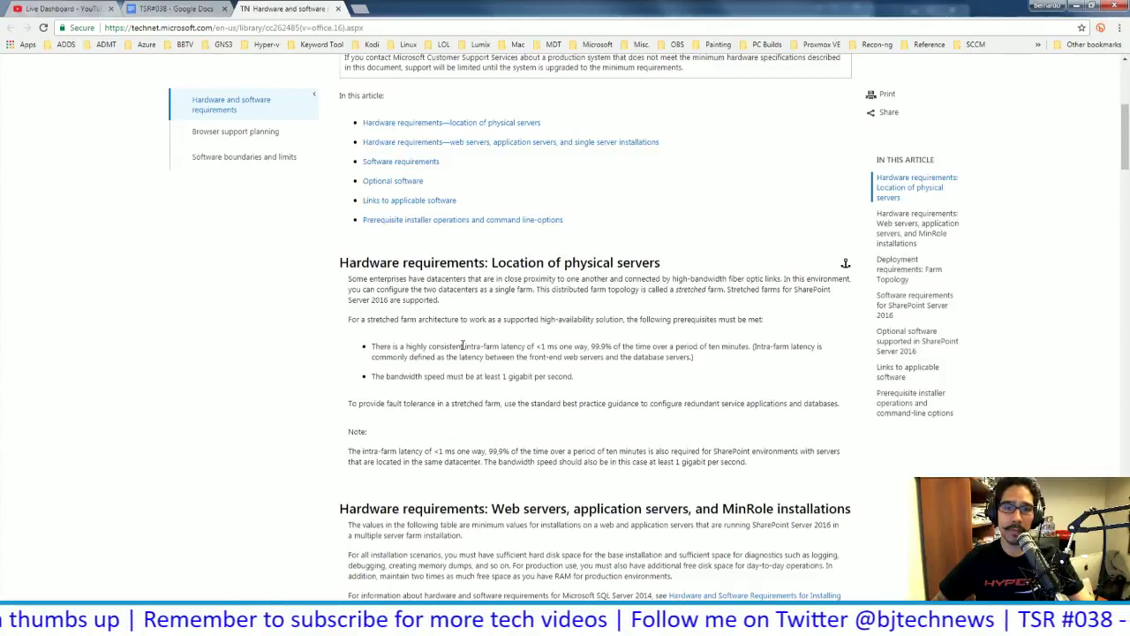
scroll(461, 346, down, 1)
scroll(463, 349, down, 2)
scroll(462, 349, down, 1)
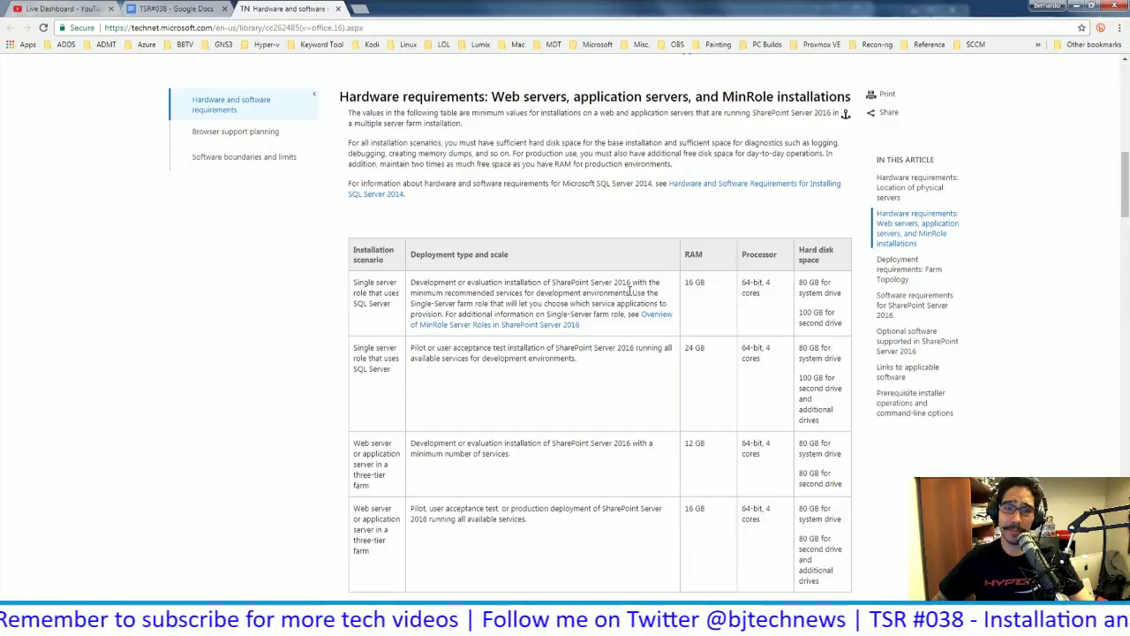
scroll(629, 304, down, 1)
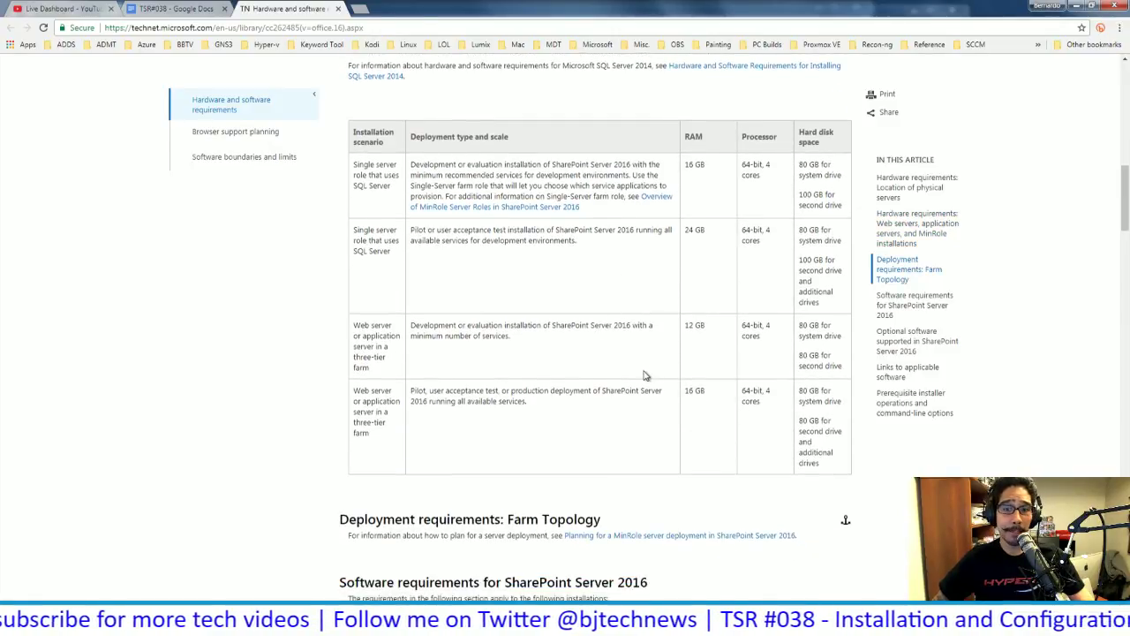
Review the minimum software requirements for SharePoint Server 2016, including the supported SQL Server versions, and close the page
scroll(645, 375, down, 2)
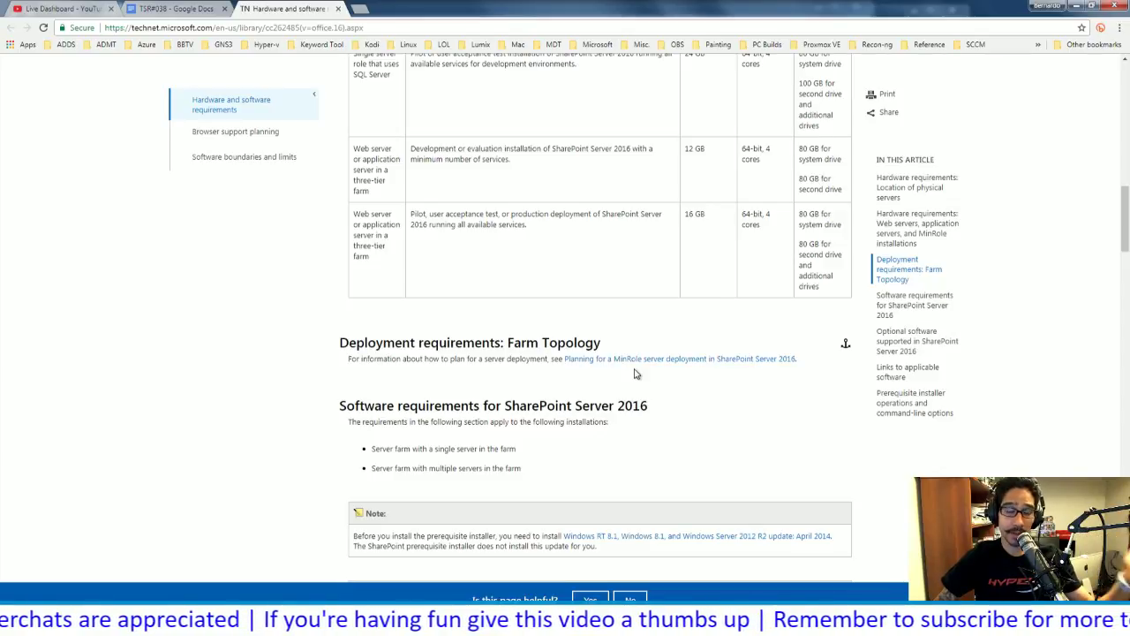
scroll(627, 377, down, 3)
scroll(618, 377, down, 3)
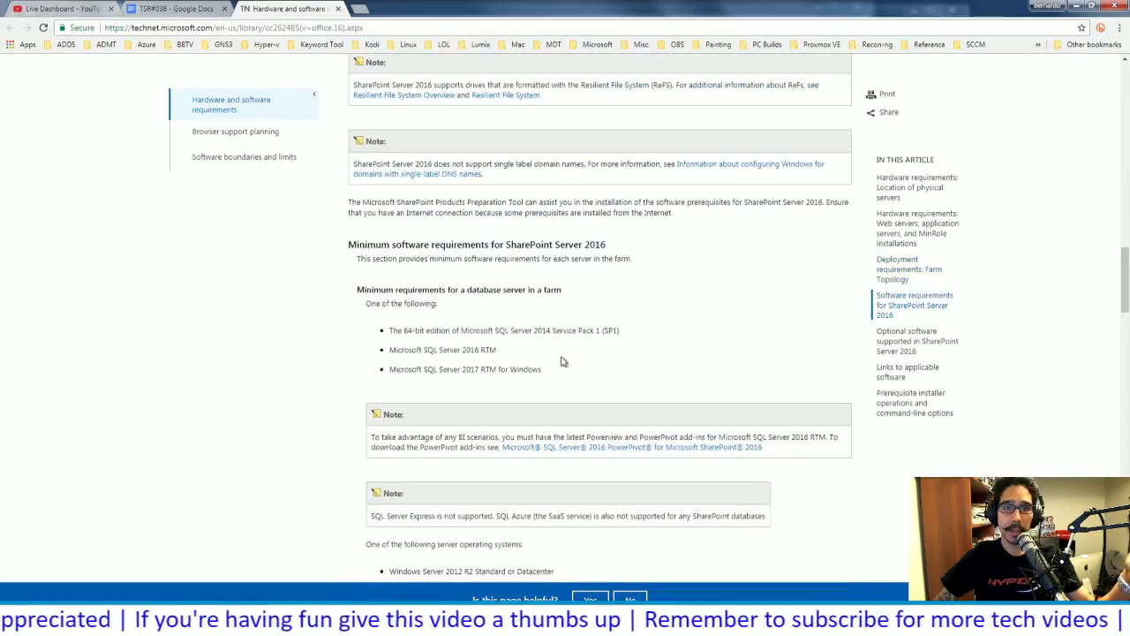
click(337, 9)
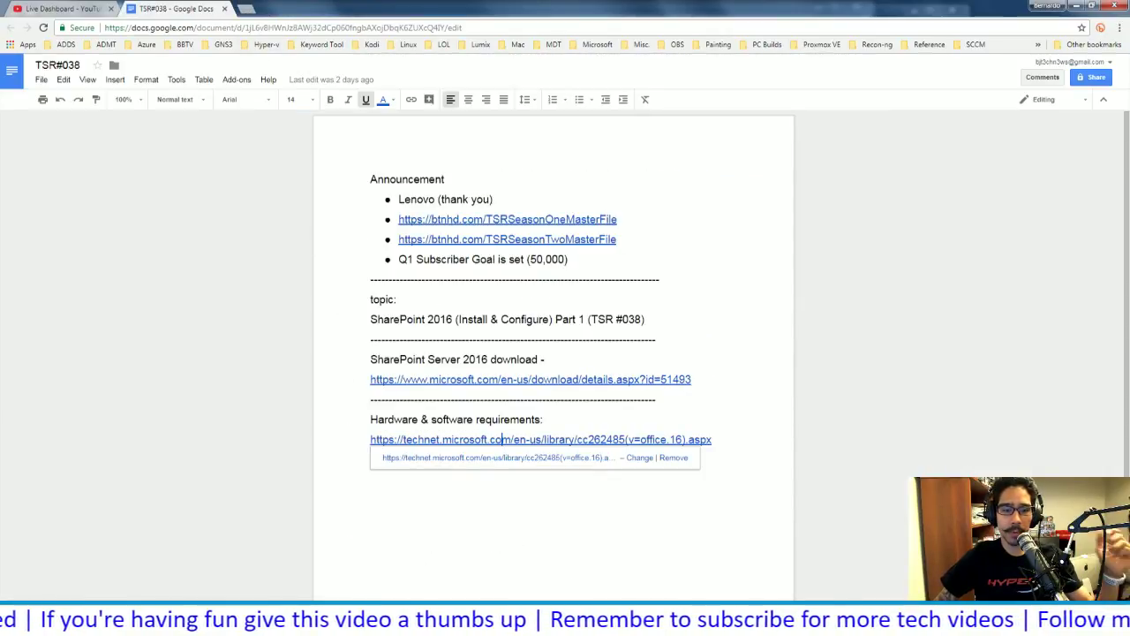
Switch to the bj-sharepoint console, view the BTNHD Editors site on the Windows 10 machine, and open Application Management in Central Administration
click(270, 621)
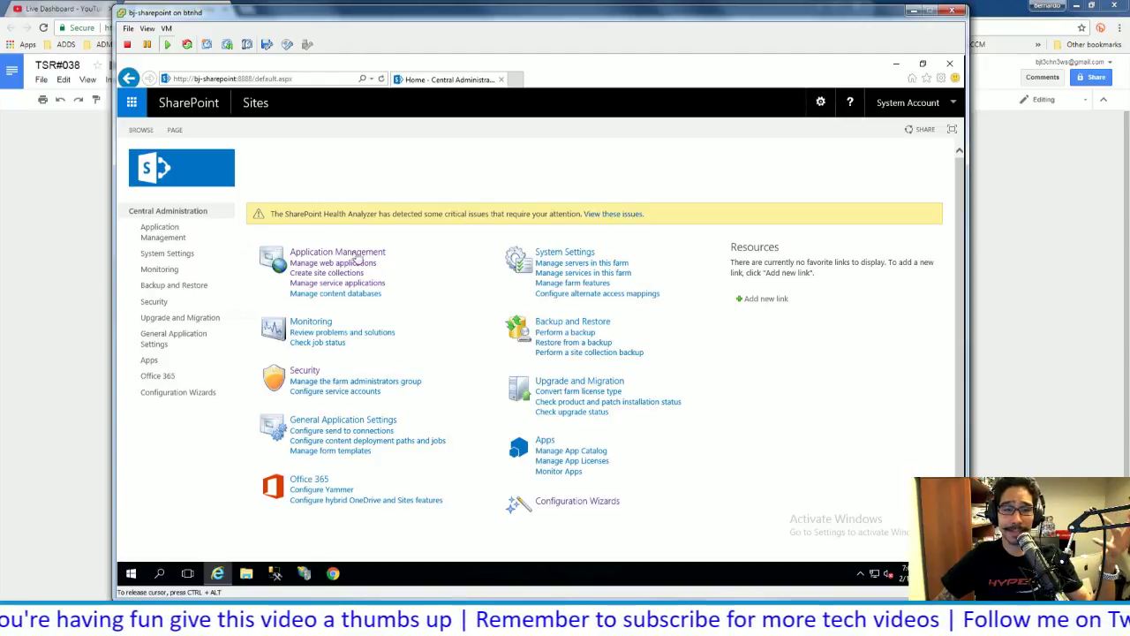
click(380, 622)
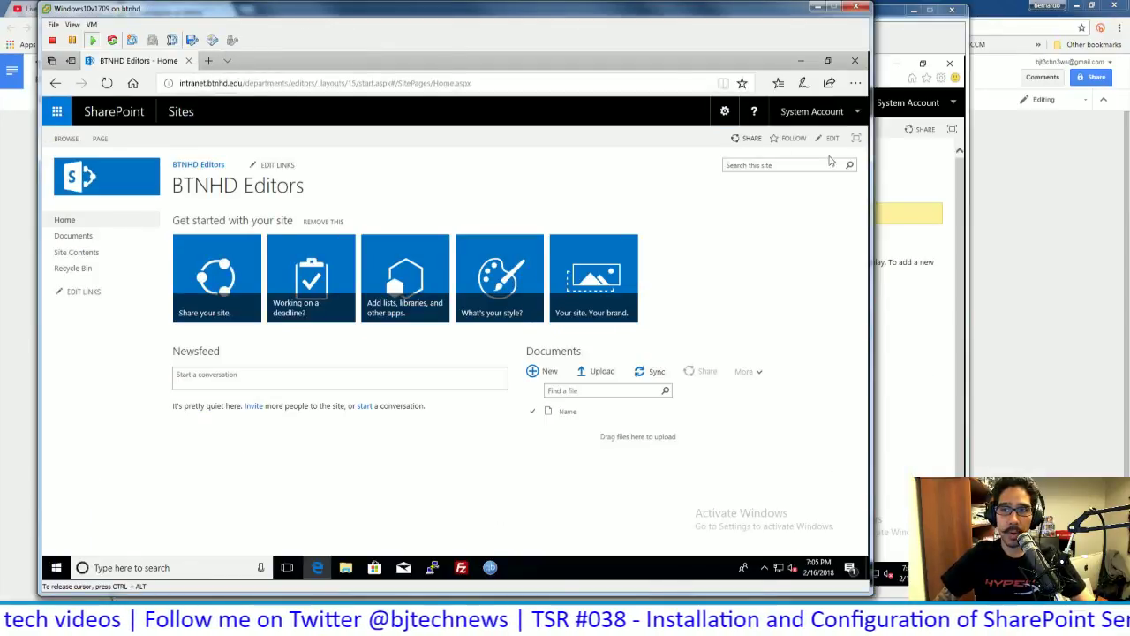
click(913, 166)
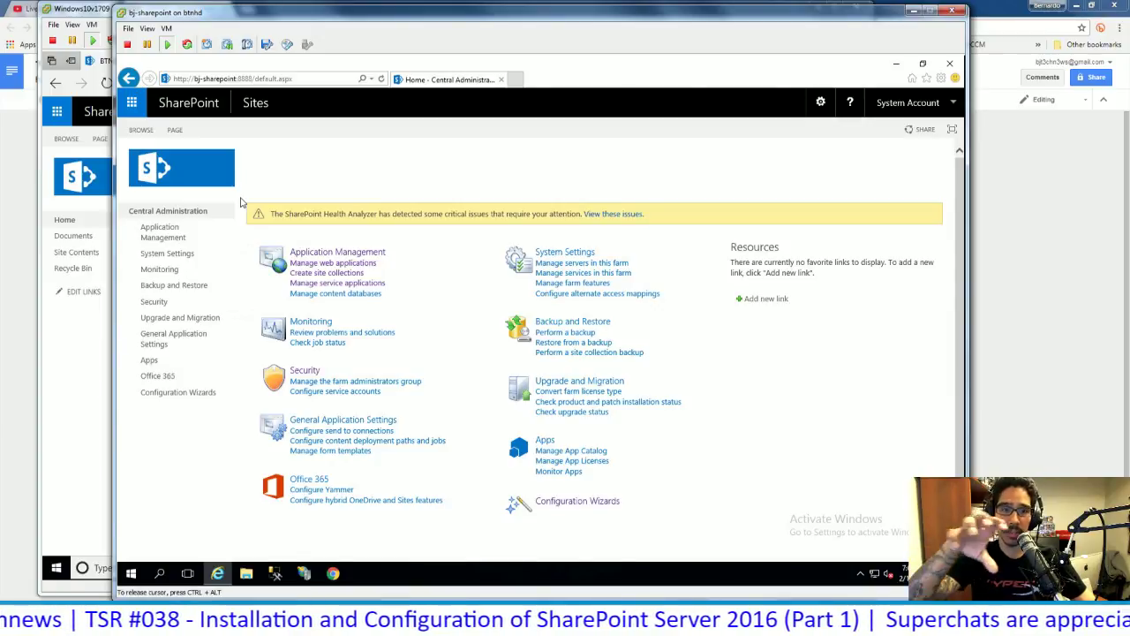
click(160, 233)
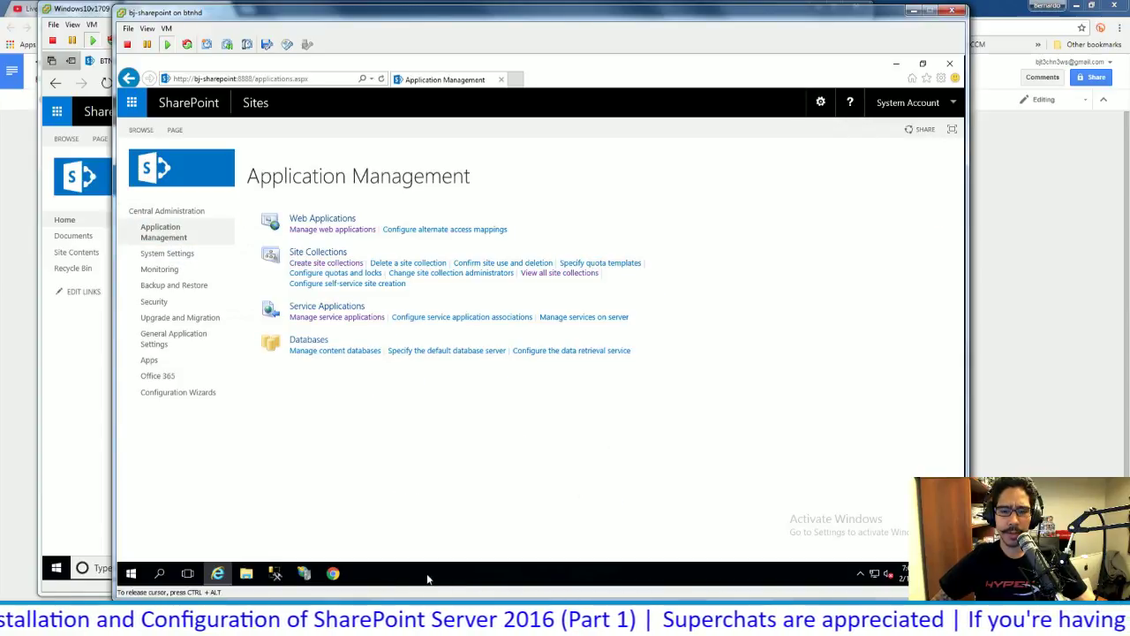
Open Task Manager on the SharePoint server and graph its CPU utilization by logical processor in the performance view
right_click(426, 579)
click(477, 519)
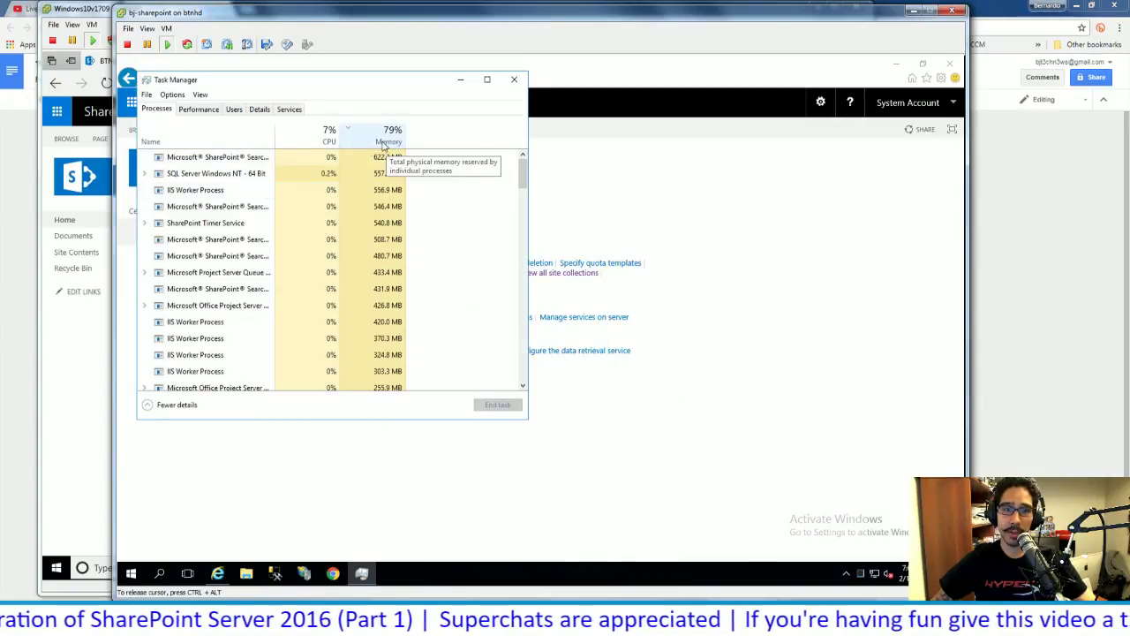
click(210, 109)
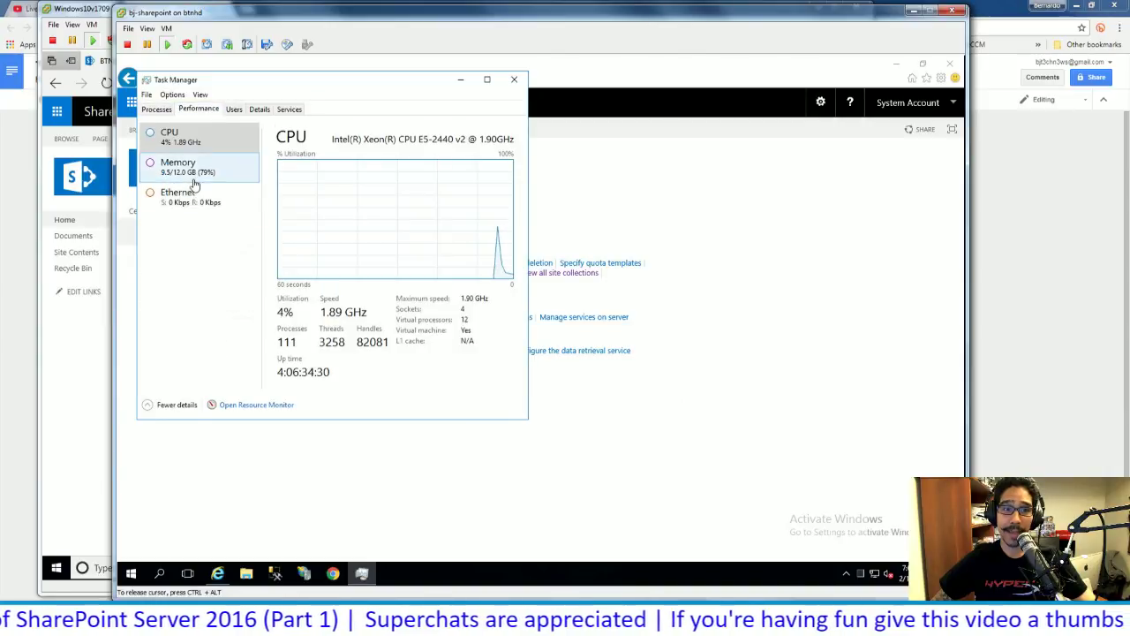
right_click(379, 205)
mouse_move(440, 211)
click(559, 238)
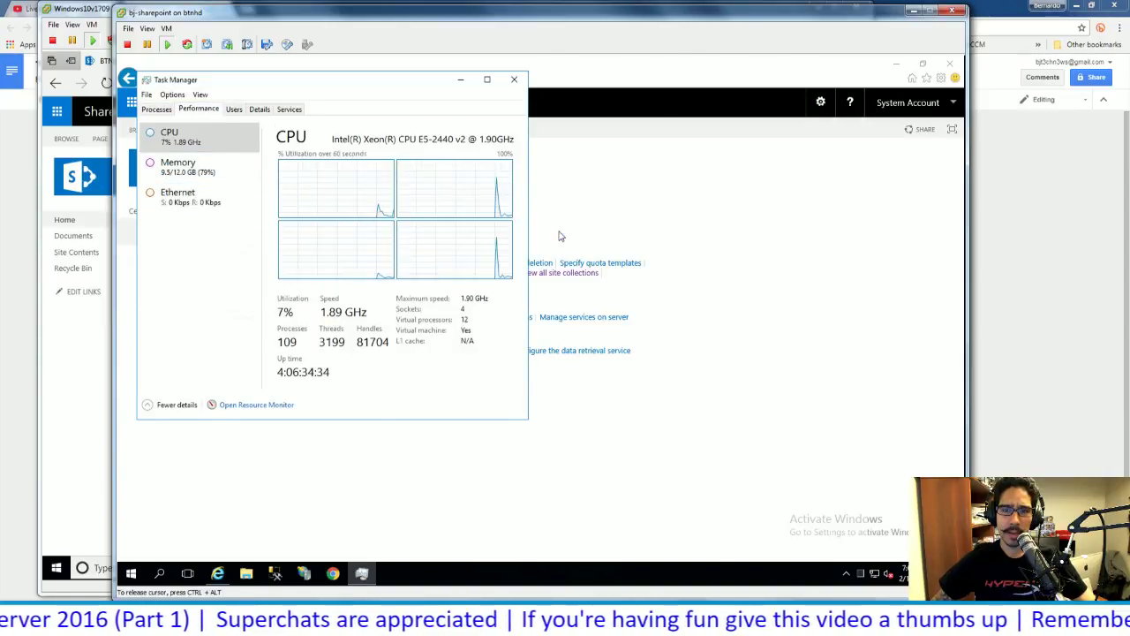
right_click(390, 166)
mouse_move(455, 173)
click(550, 184)
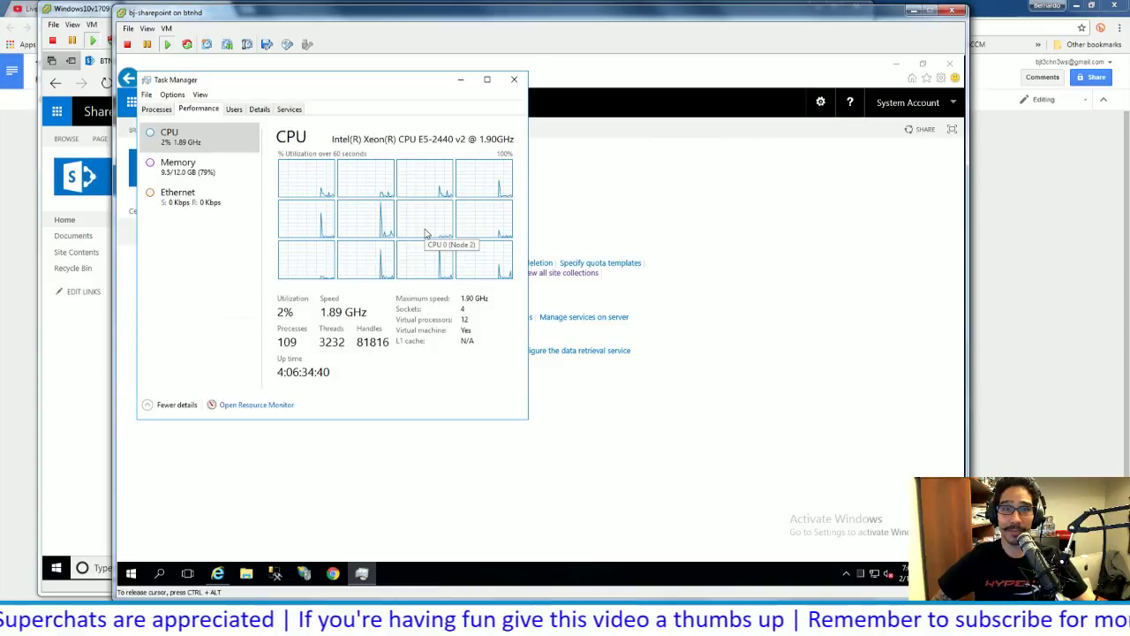
Check the server's memory and CPU usage, and close Task Manager
click(204, 173)
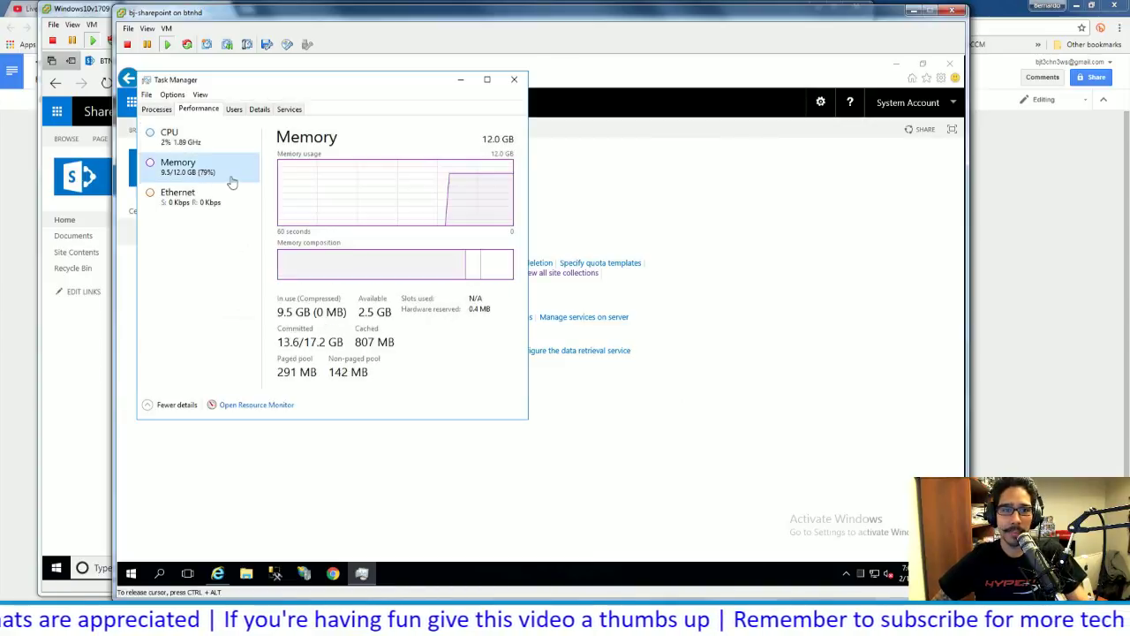
click(170, 140)
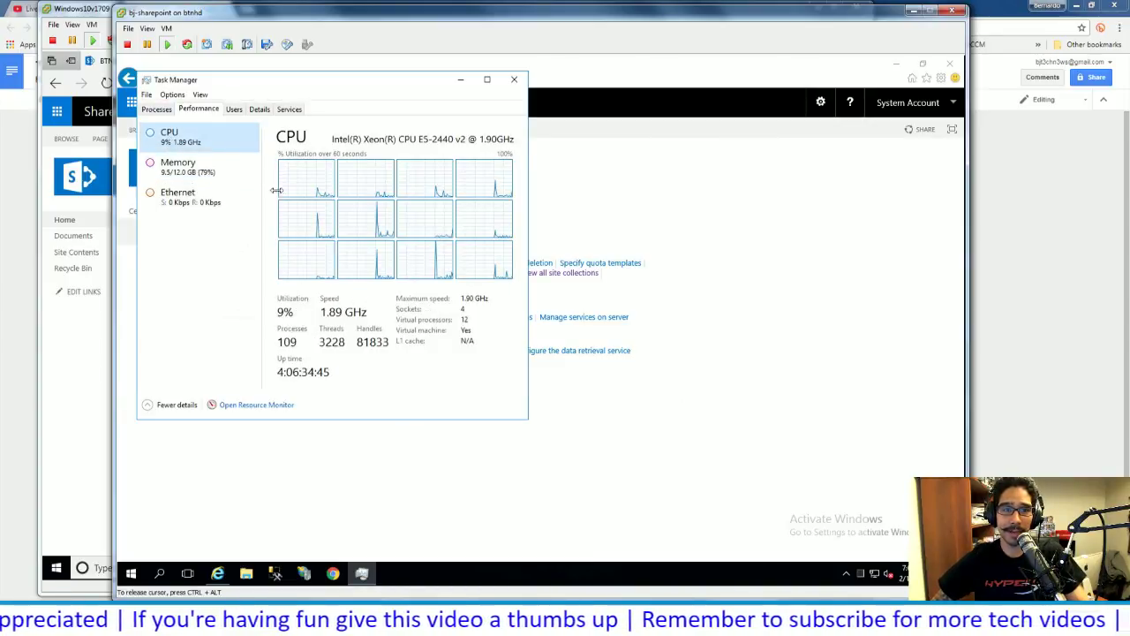
click(514, 79)
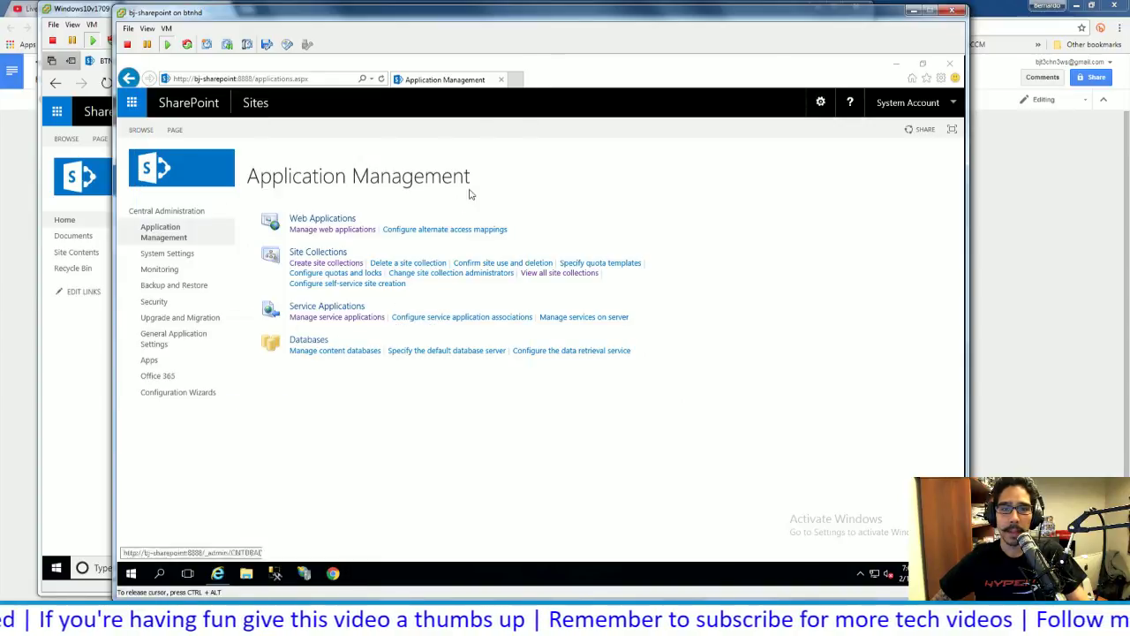
View the list of all site collections, compare it with the BTNHD Editors site, and close the Windows 10 console
click(553, 275)
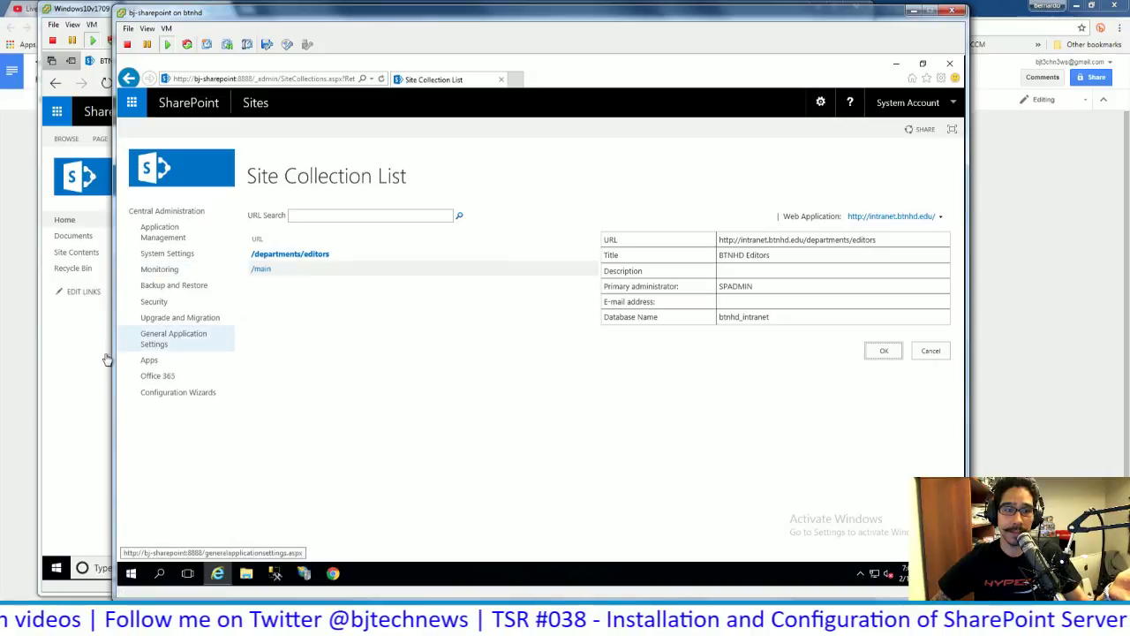
click(76, 361)
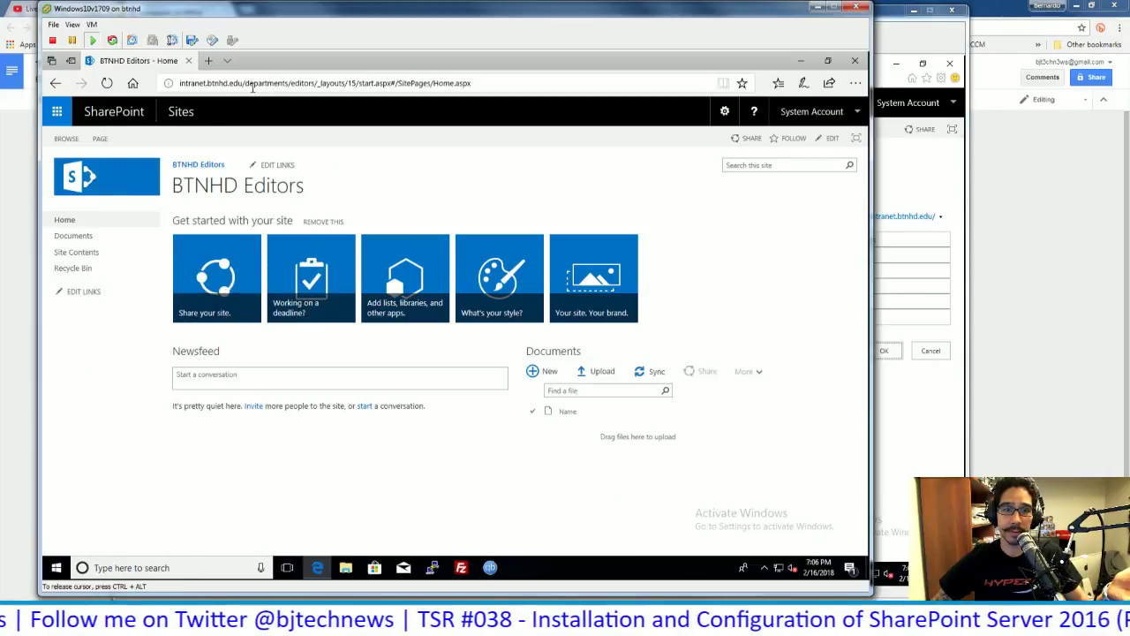
click(856, 8)
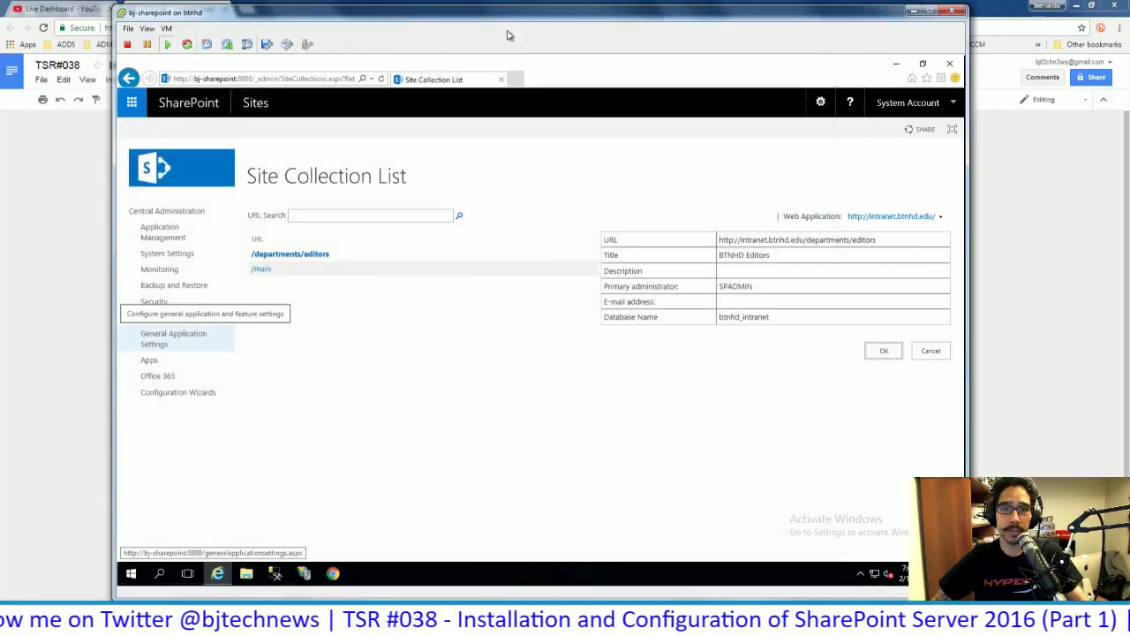
Open the list of web applications from Application Management and review its entries
click(170, 237)
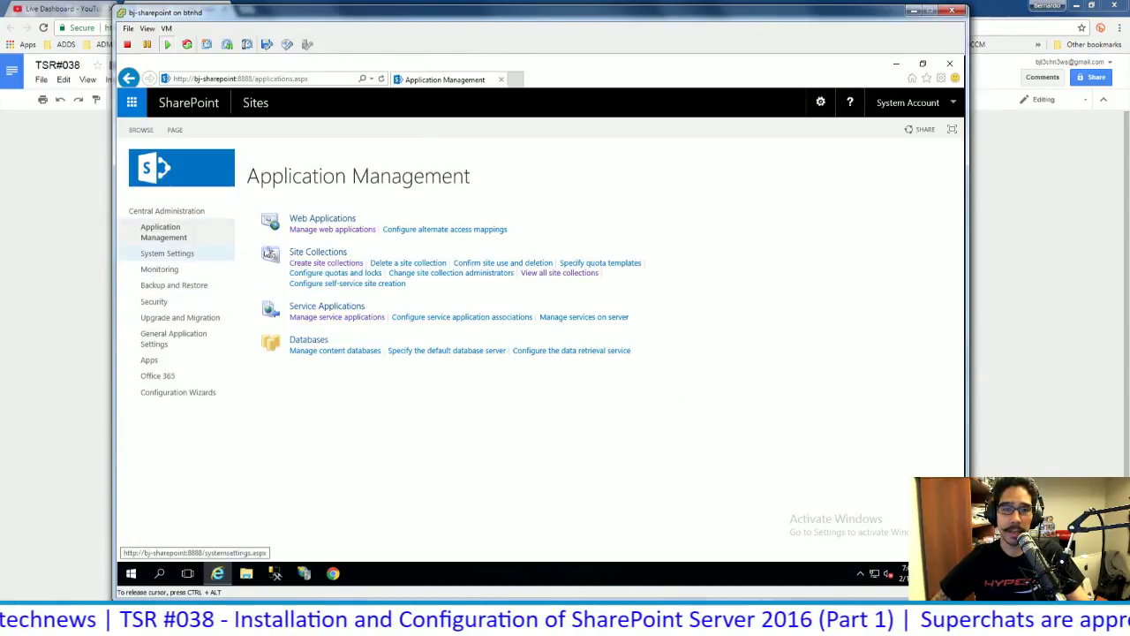
click(335, 230)
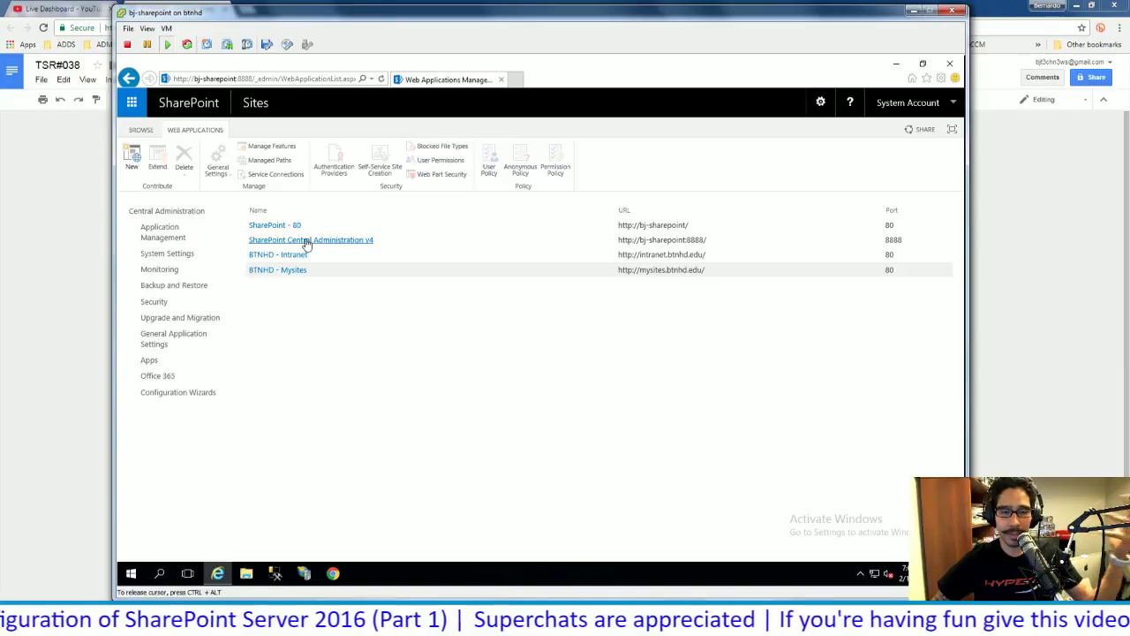
click(308, 242)
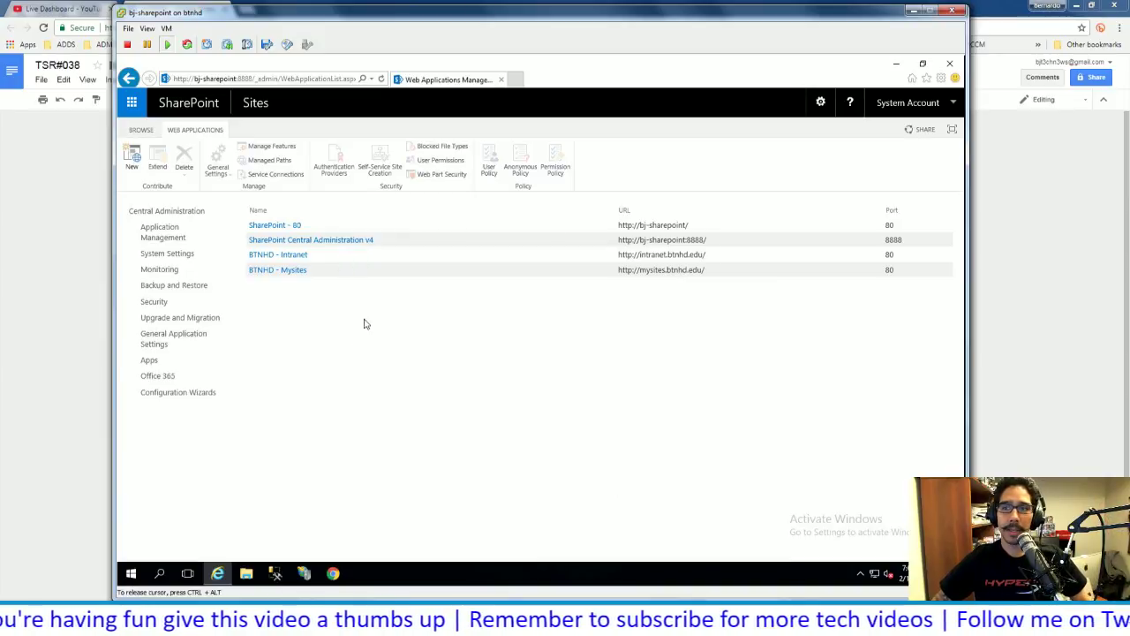
Return to the notes document and switch to the TSR038_presentation.pptx presentation in PowerPoint
click(1036, 241)
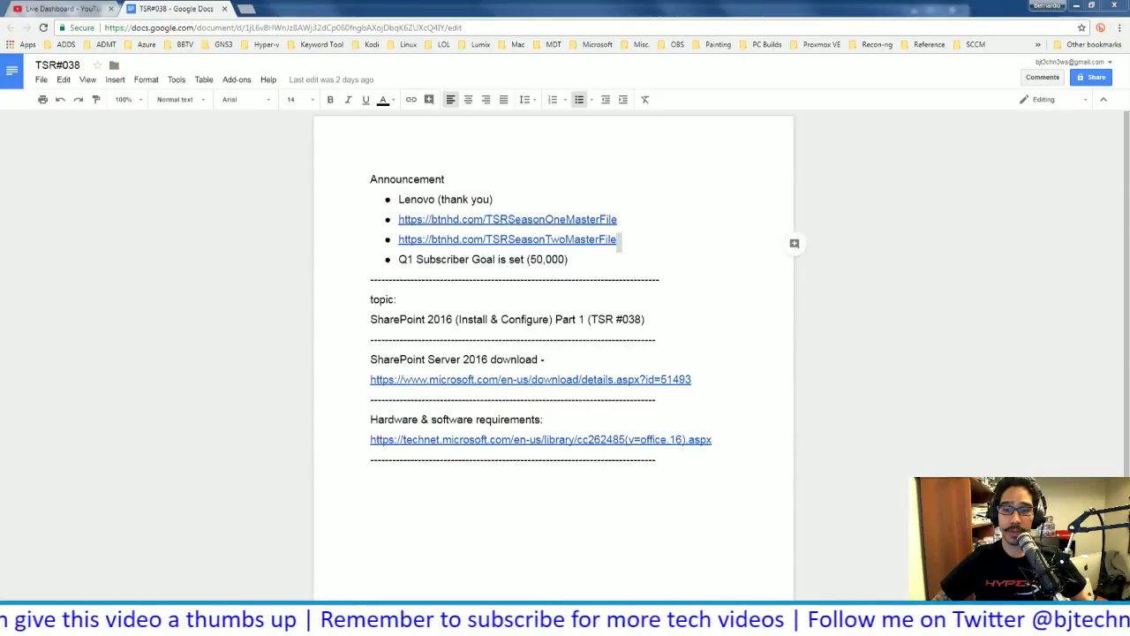
click(705, 556)
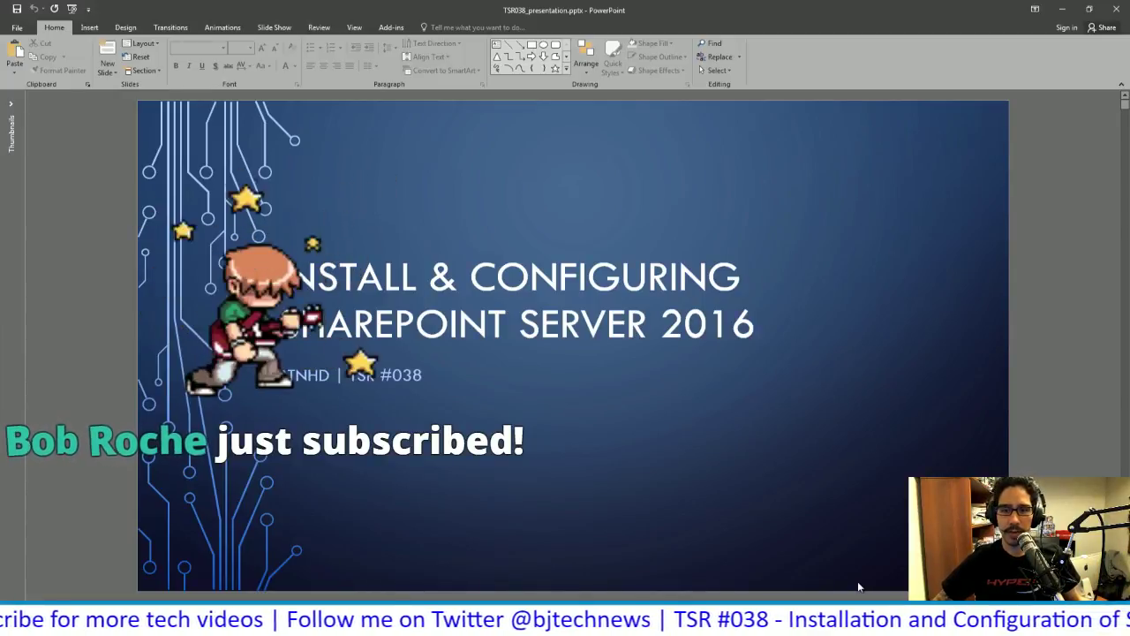
Start the slide show from the first slide and advance past the Operating System title to the Windows Server 2016 version
key(F5)
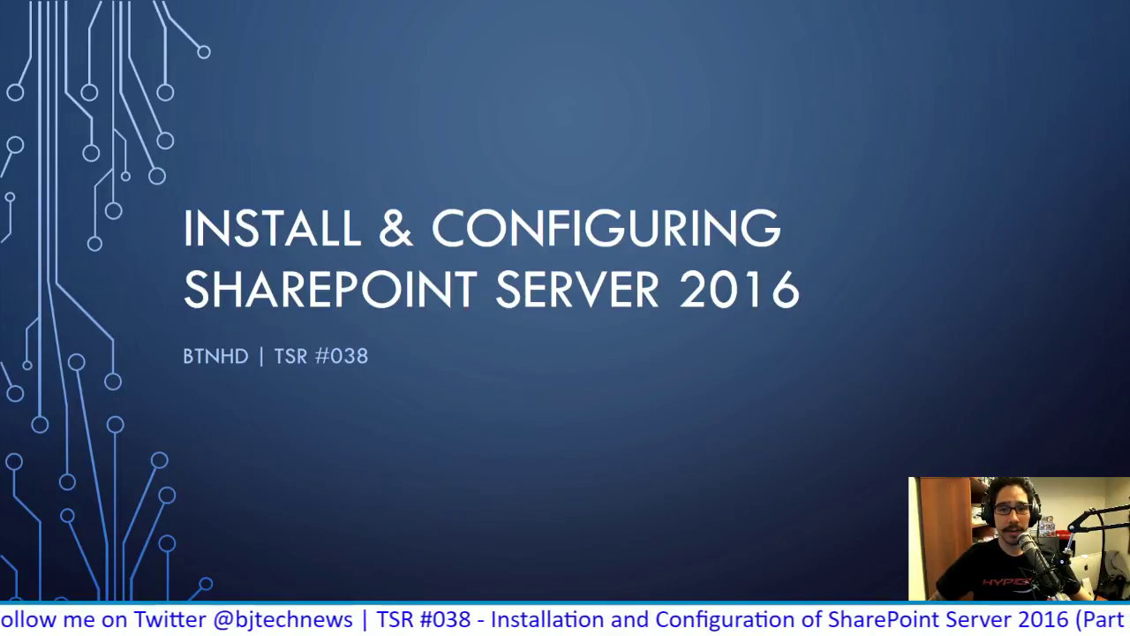
key(Right)
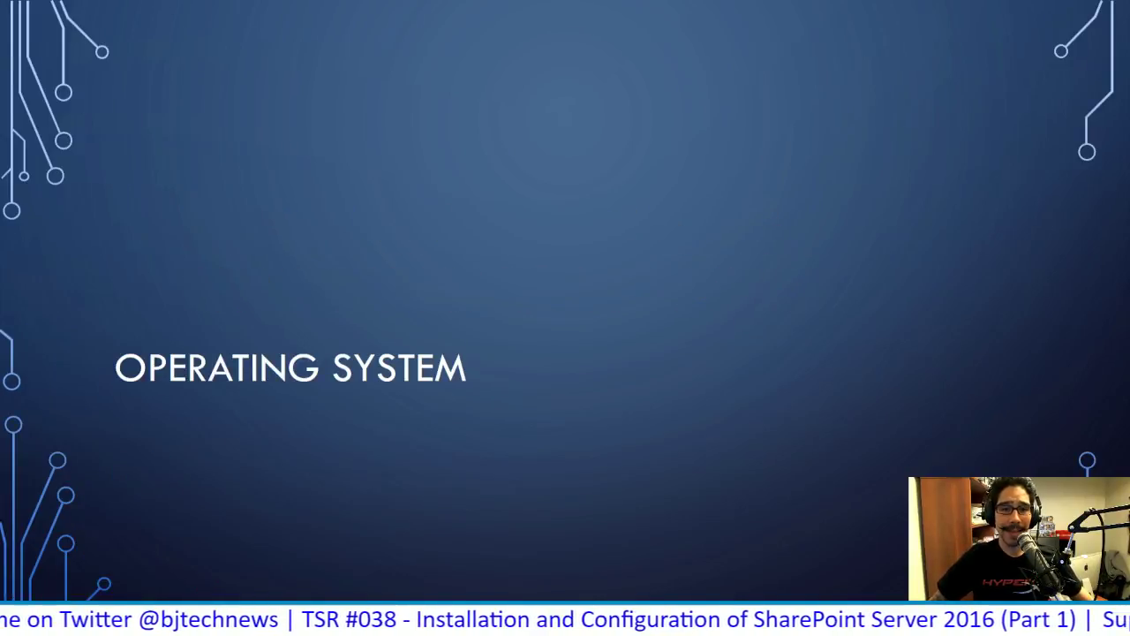
key(Right)
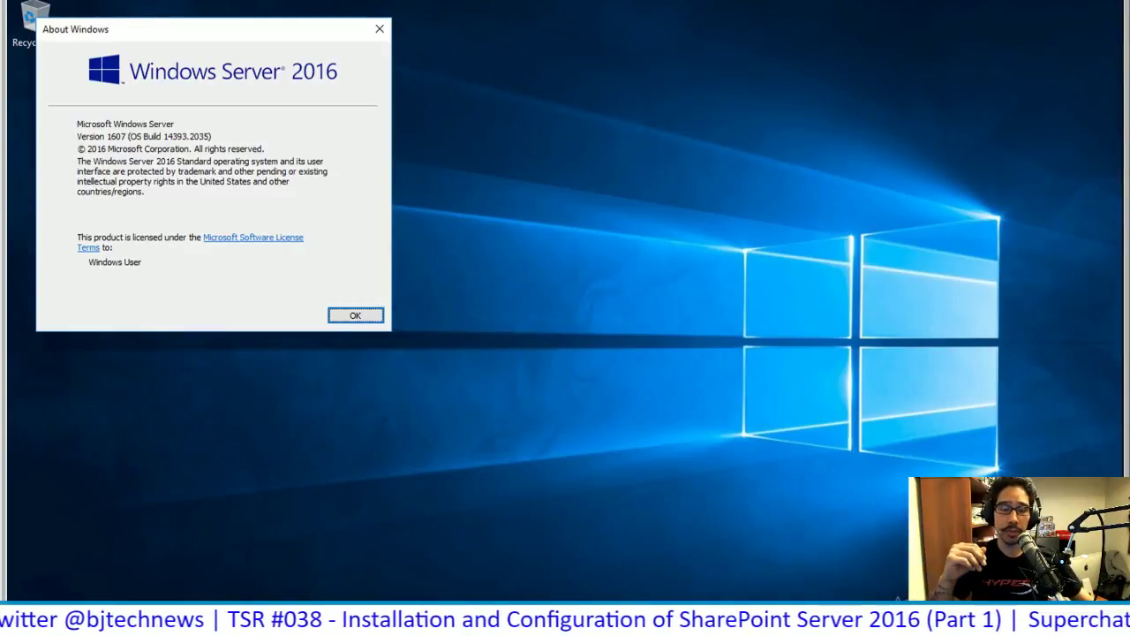
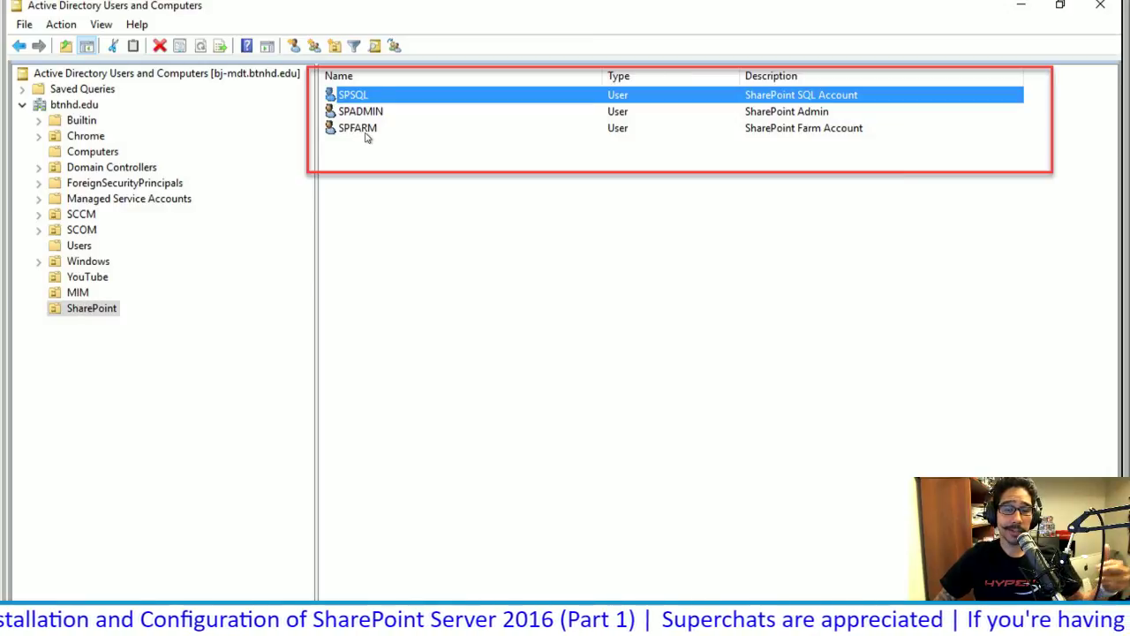
Advance SQL Server 2014 Setup past the install rules and the SQL Server Feature Installation role to Feature Selection
key(alt+Tab)
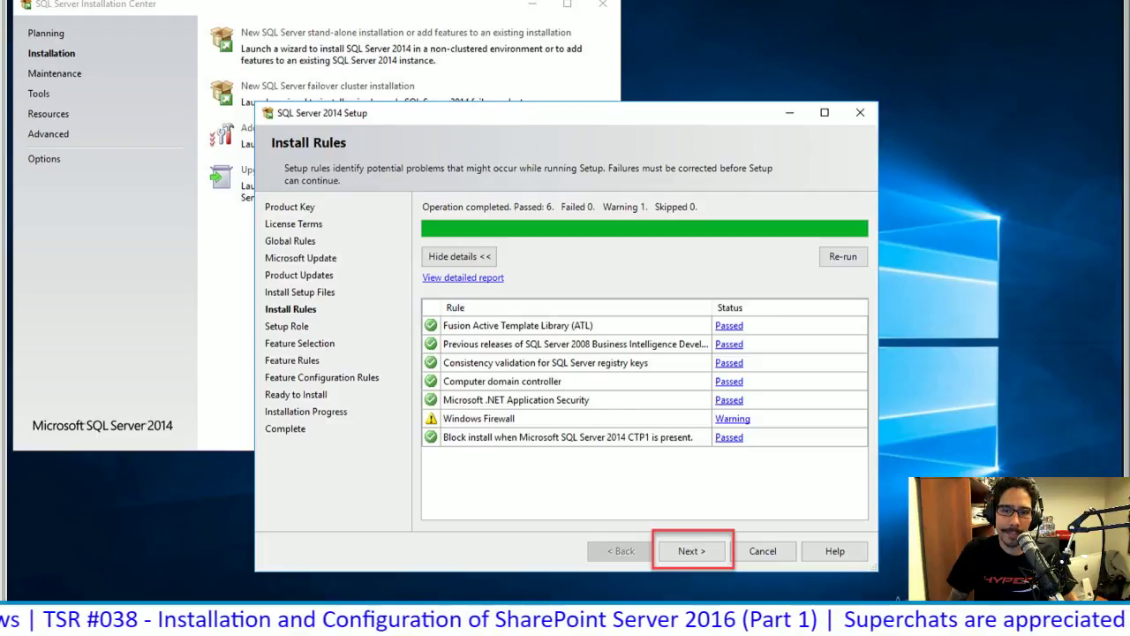
key(Right)
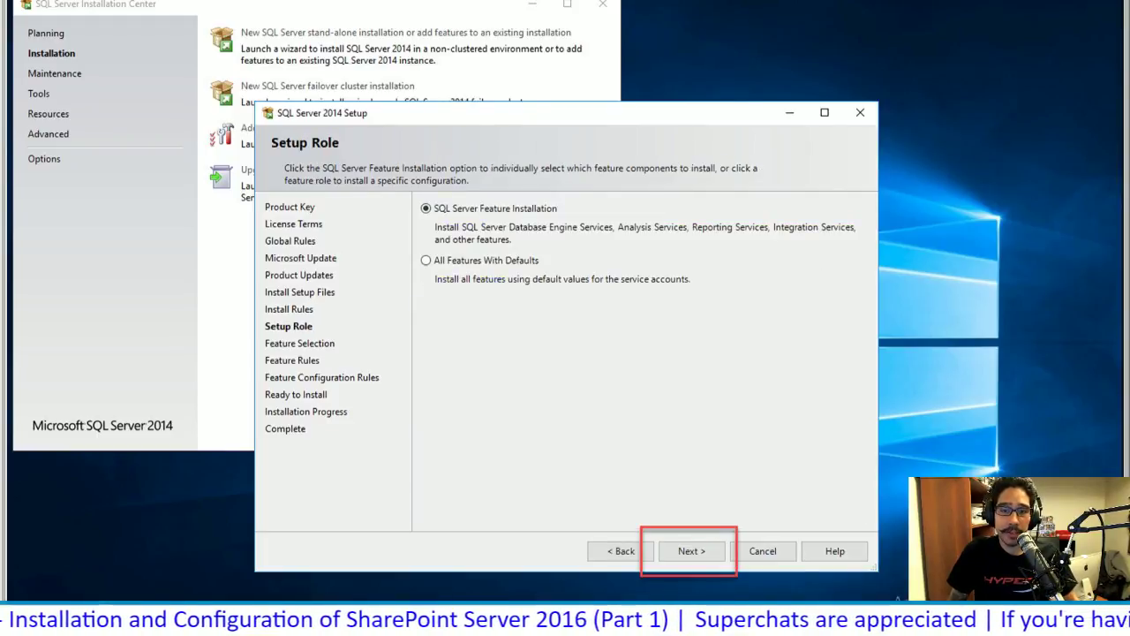
key(Right)
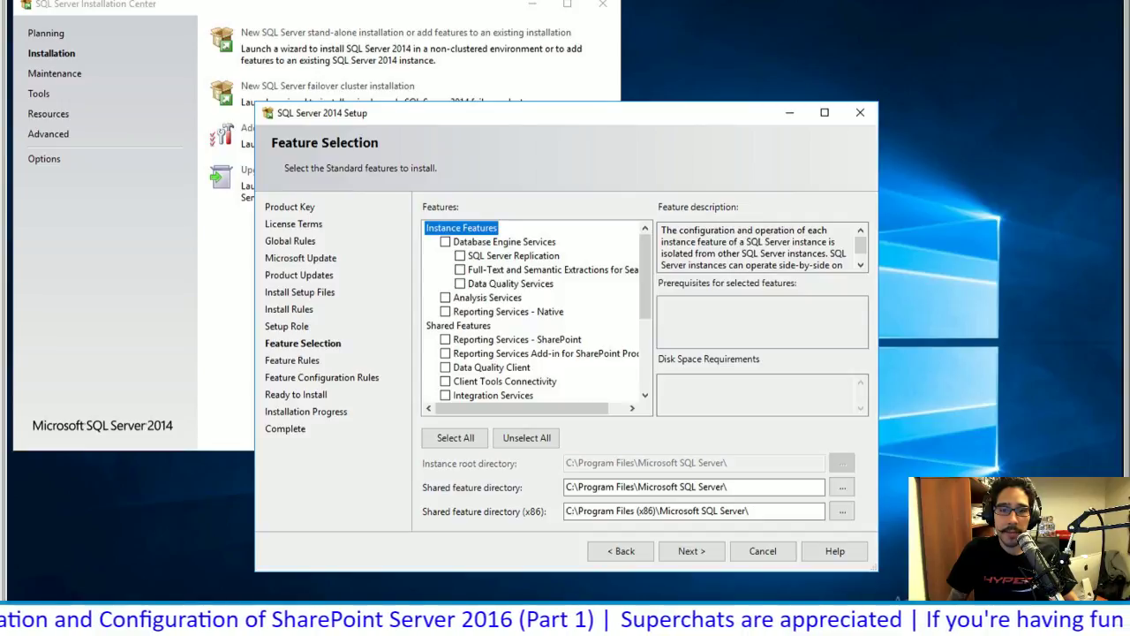
Configure SQL Server 2014 with BTNHD\spsql as the service account and Mixed Mode authentication, and install it
key(Right)
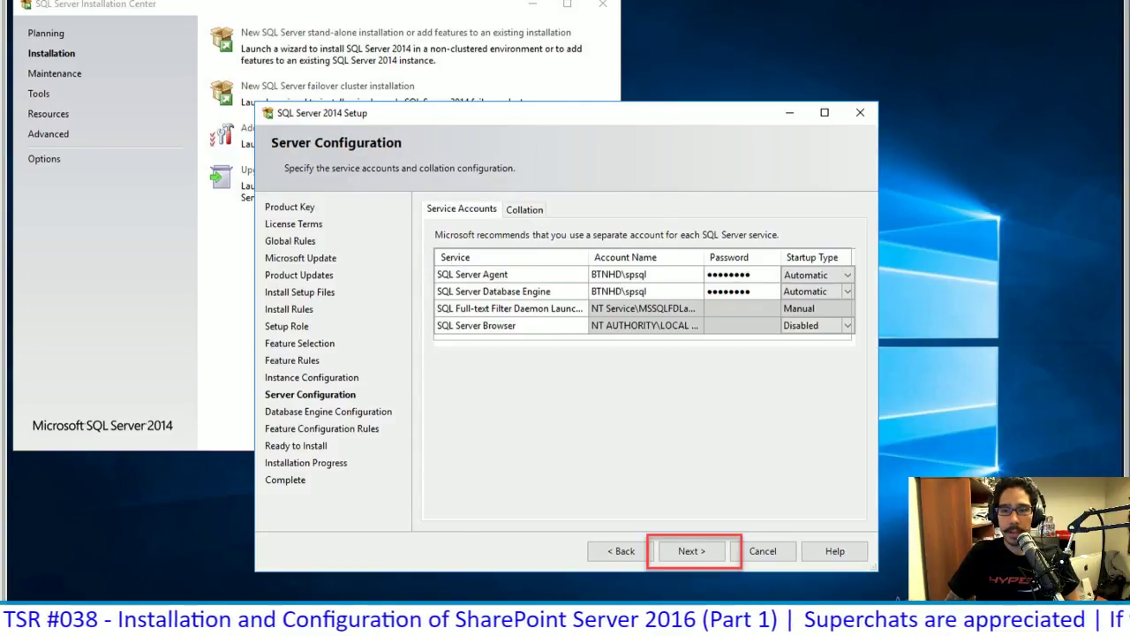
key(Right)
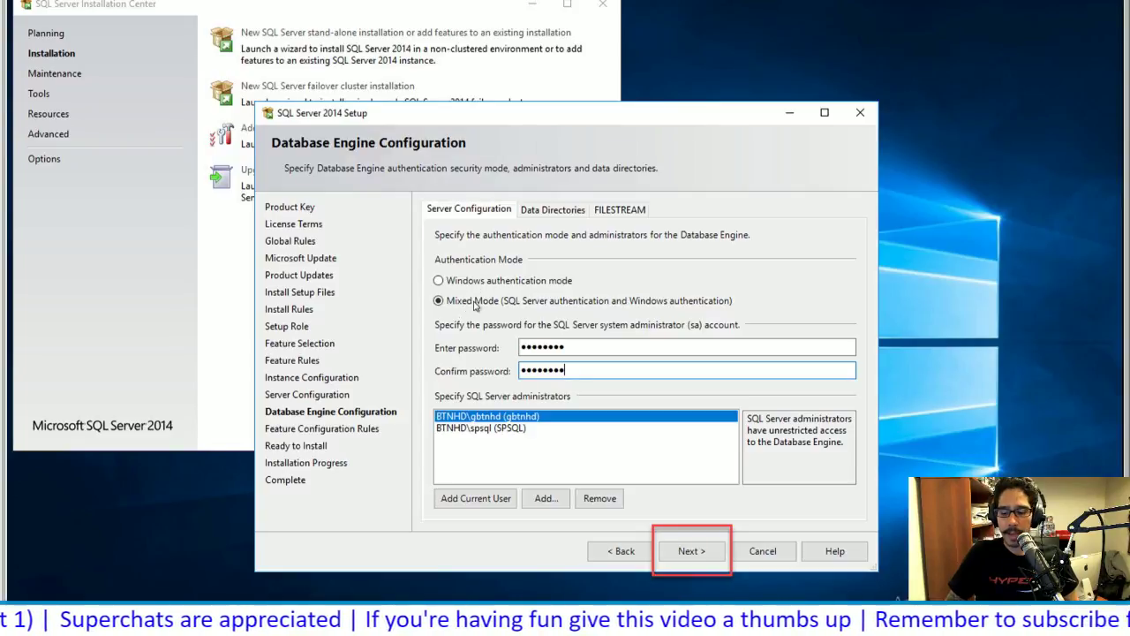
key(Return)
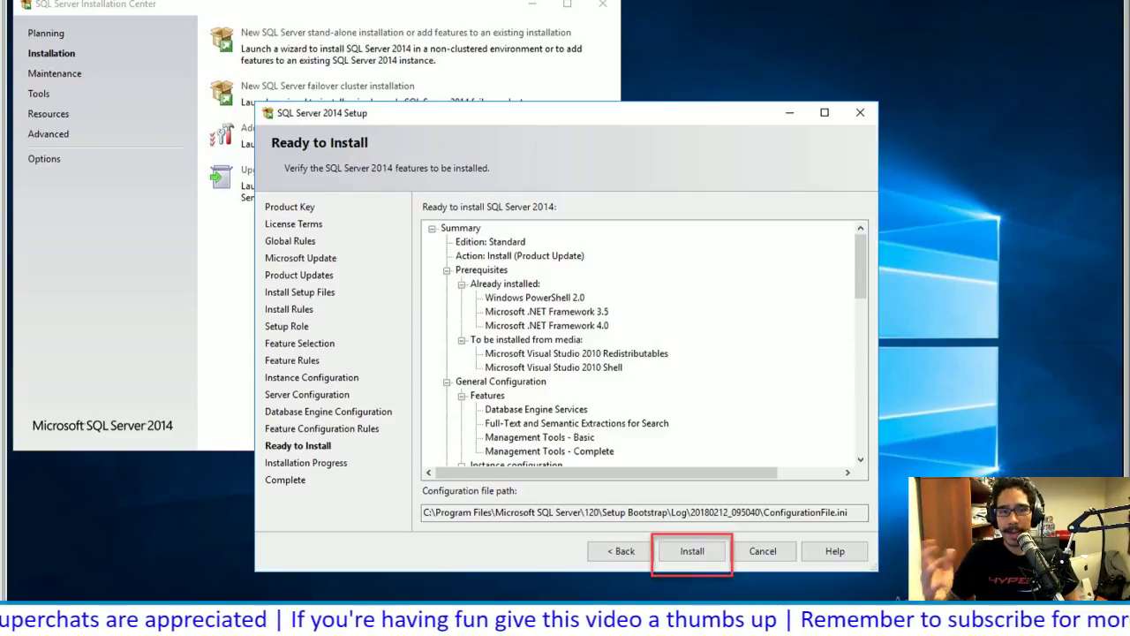
key(Return)
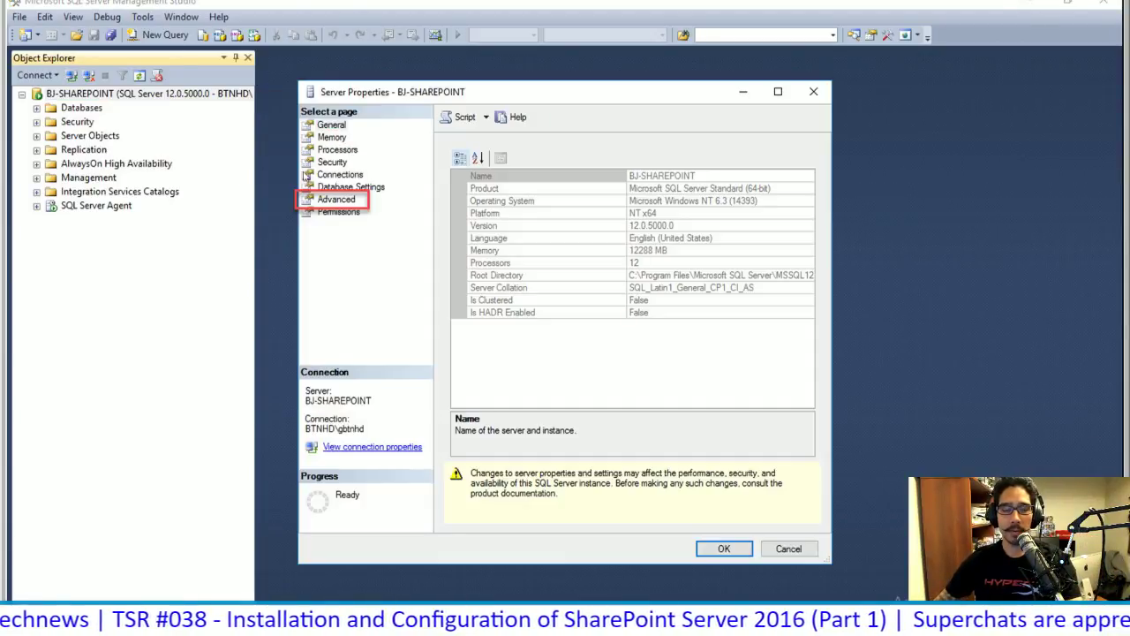
Open the Advanced server properties of BJ-SHAREPOINT and review the Max Degree of Parallelism setting
click(343, 203)
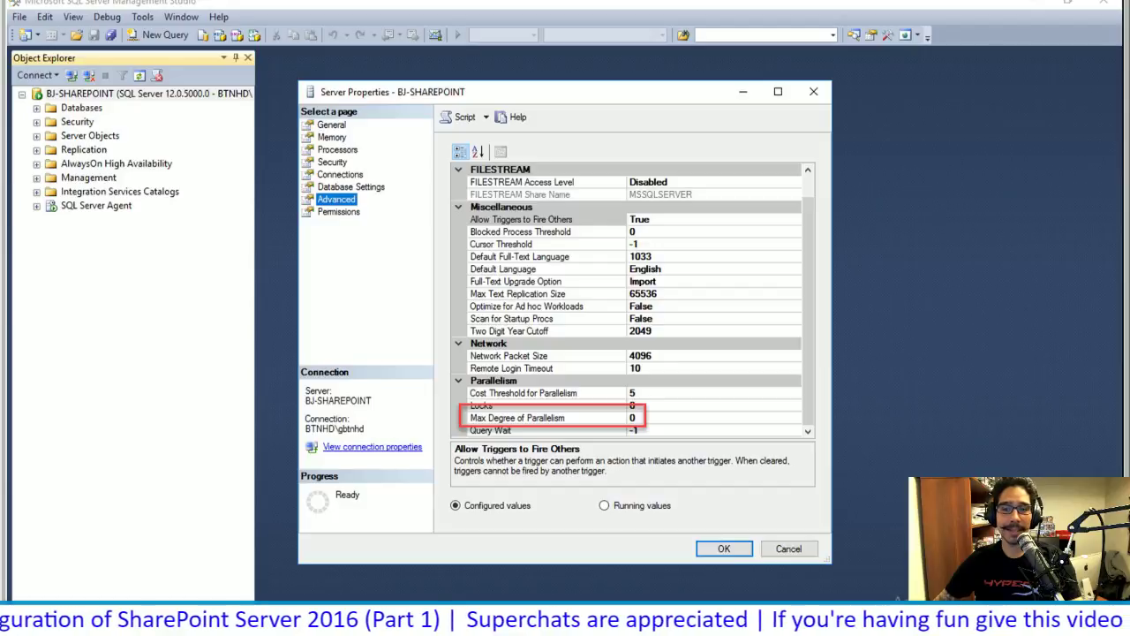
key(Right)
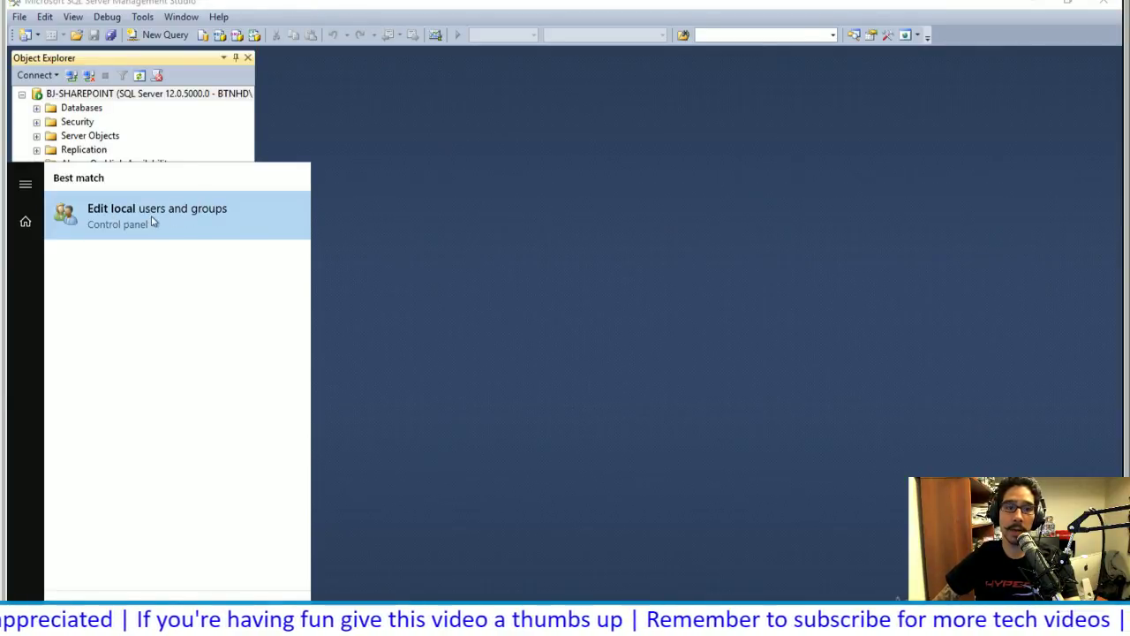
Open the Administrators group in the server's local users and groups
click(196, 230)
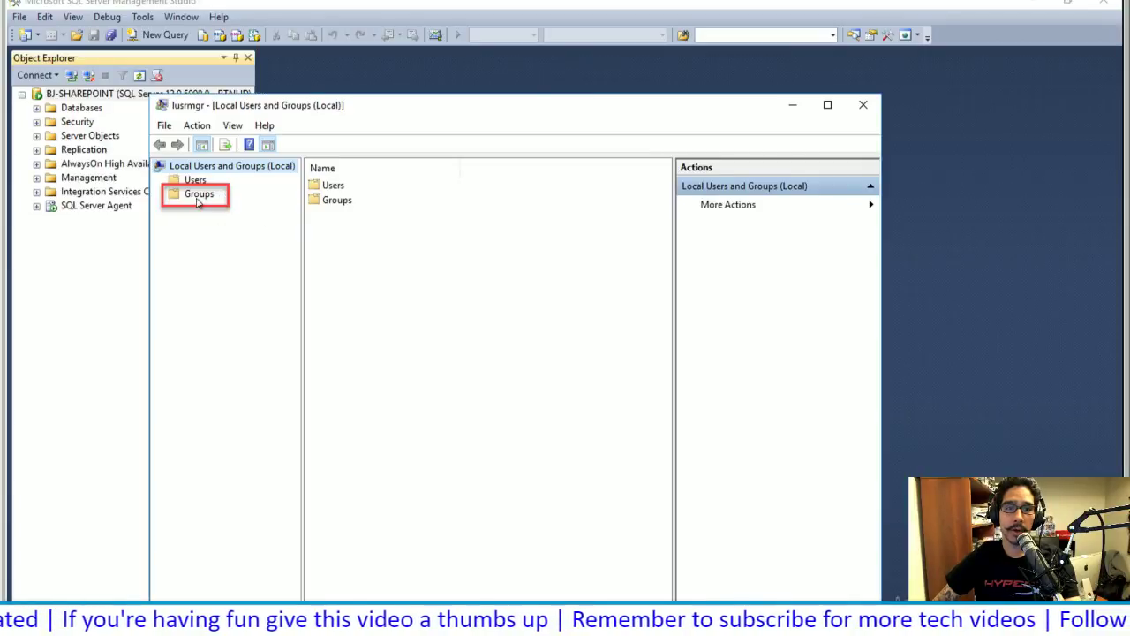
click(199, 194)
click(331, 201)
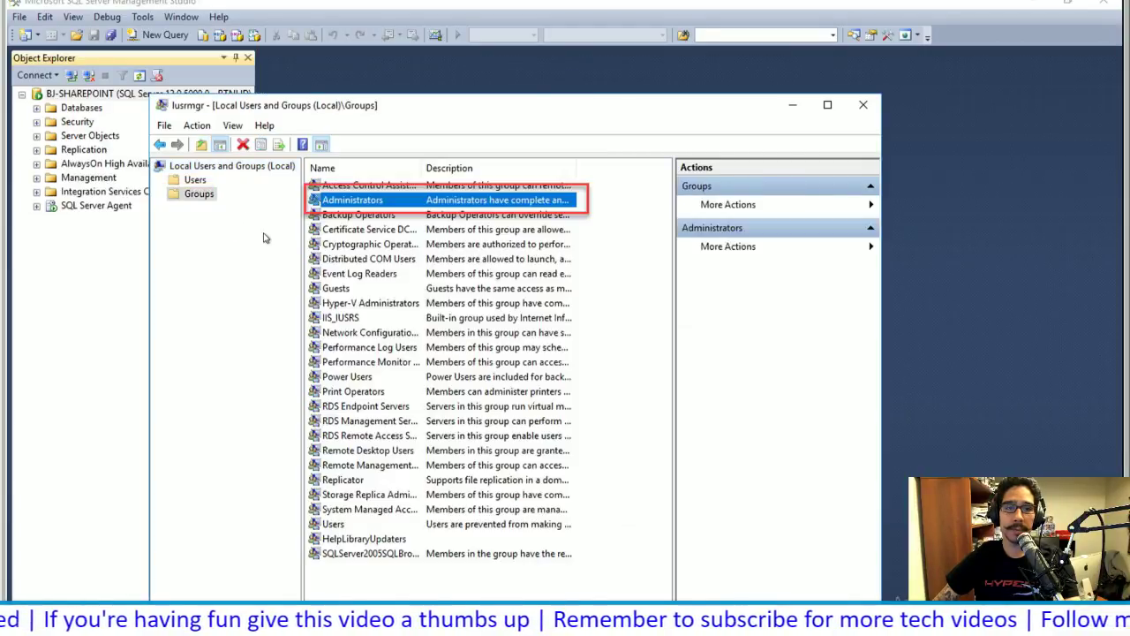
double_click(365, 205)
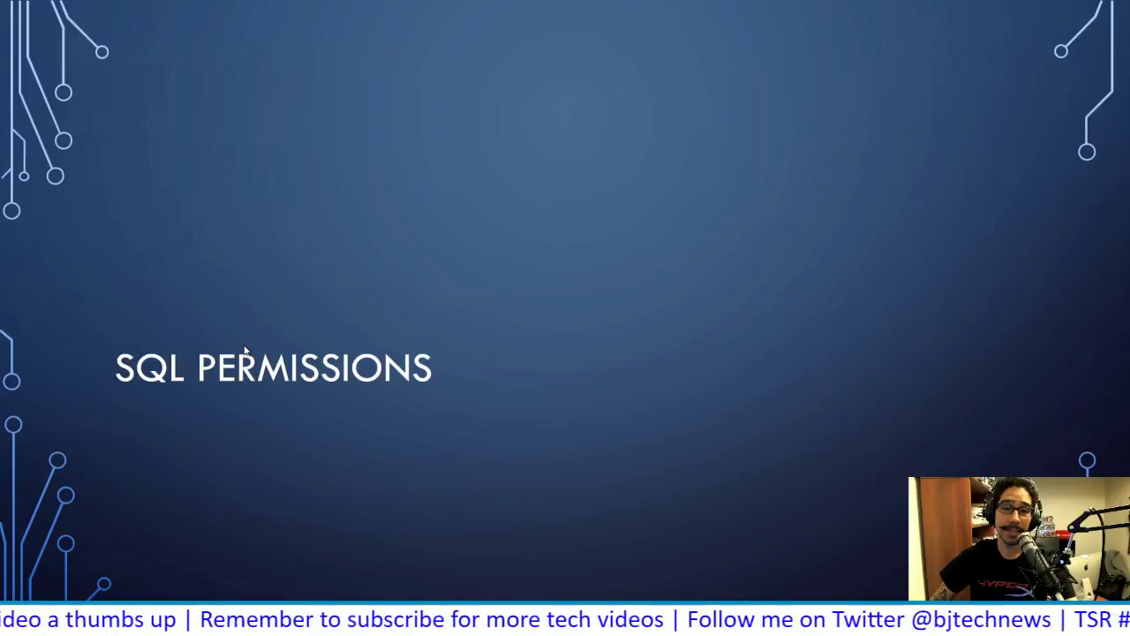
Start a new SQL Server login for btnhd\spadmin with Windows authentication and open its server roles
key(alt+Tab)
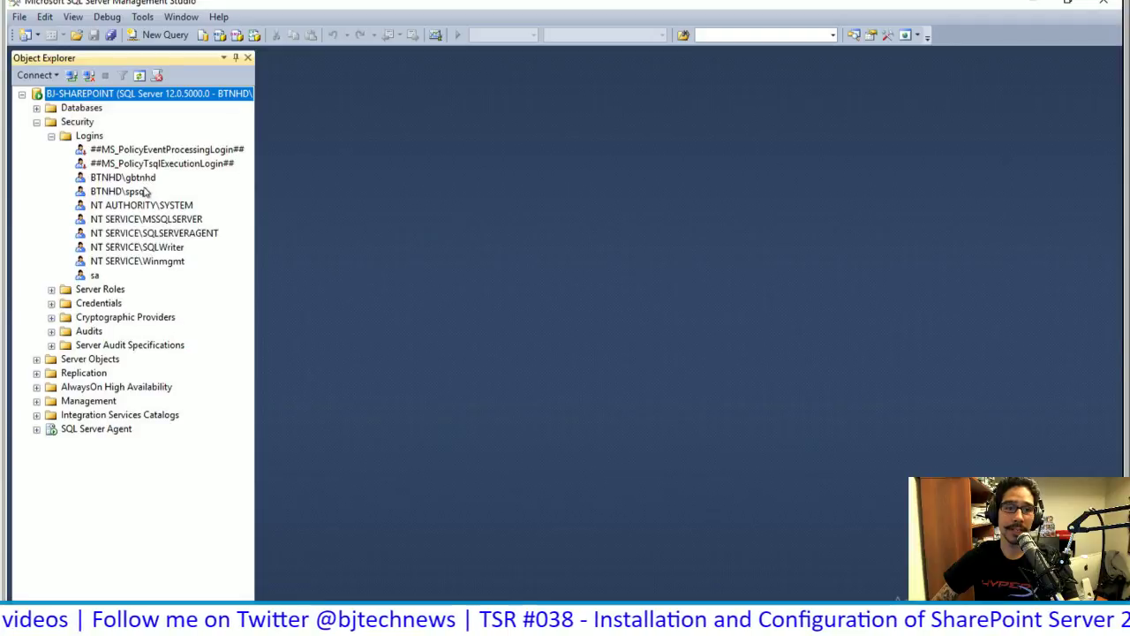
right_click(93, 139)
click(155, 147)
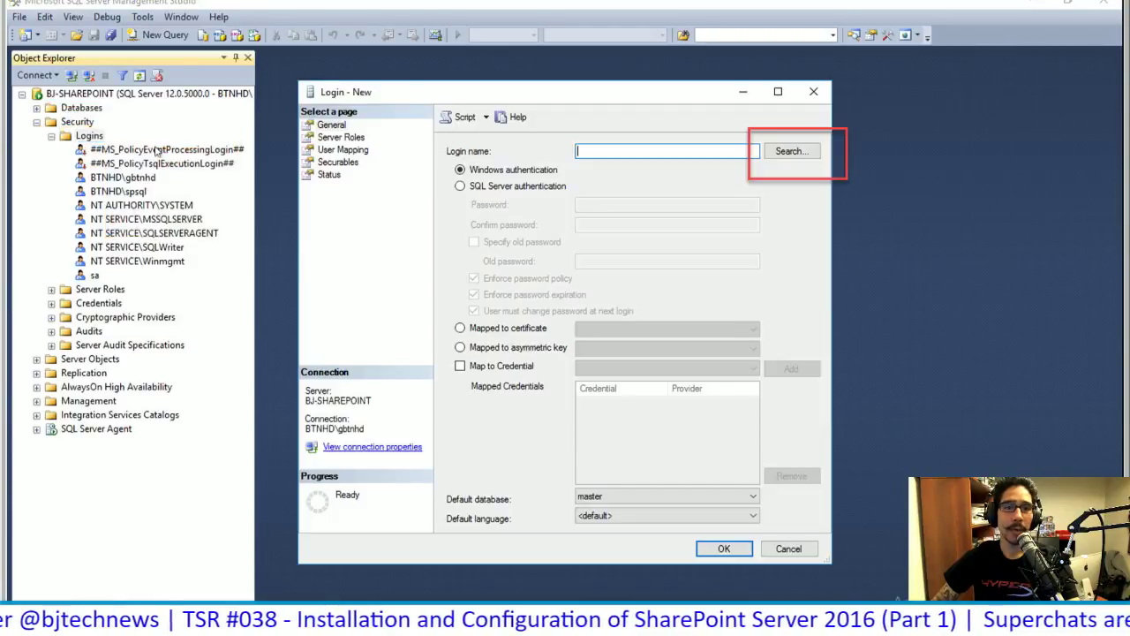
click(791, 153)
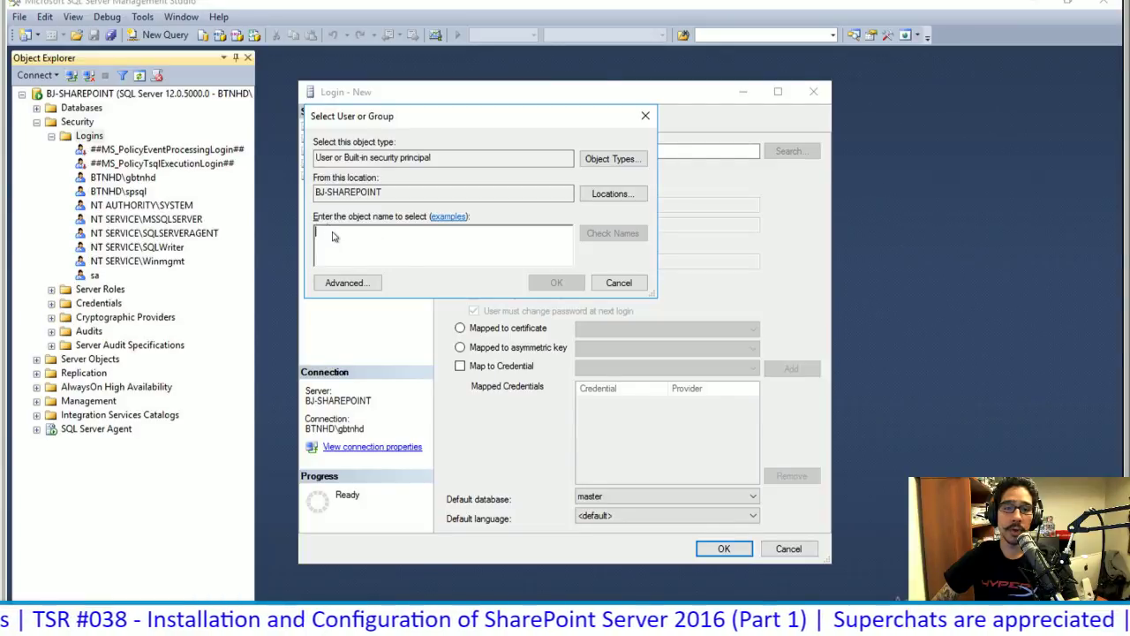
text(btnhd\spadmin)
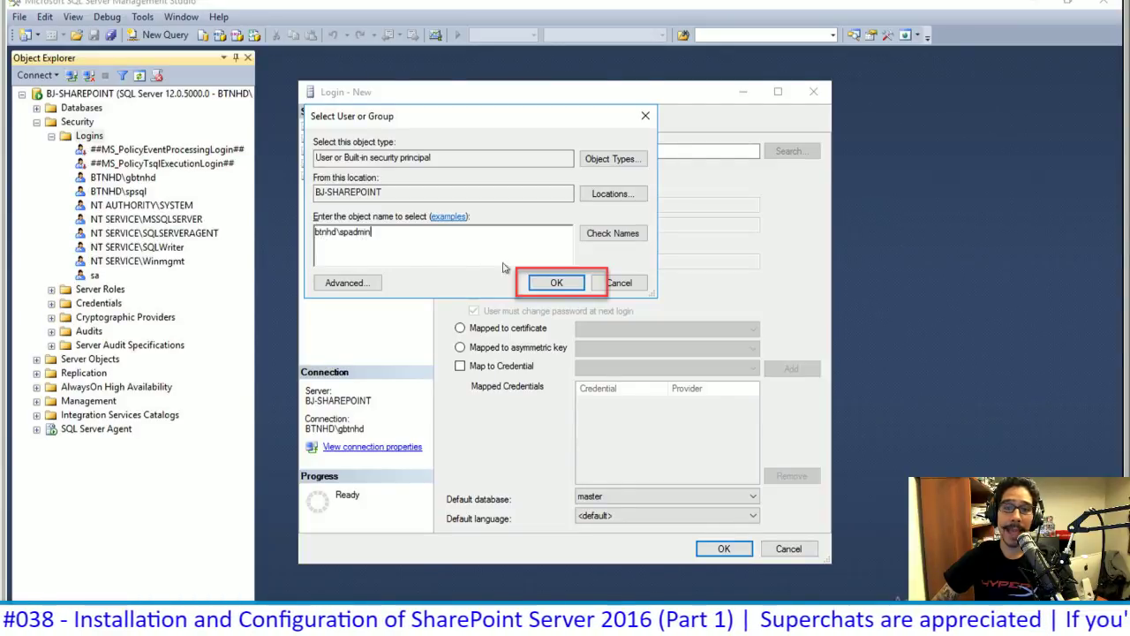
click(556, 282)
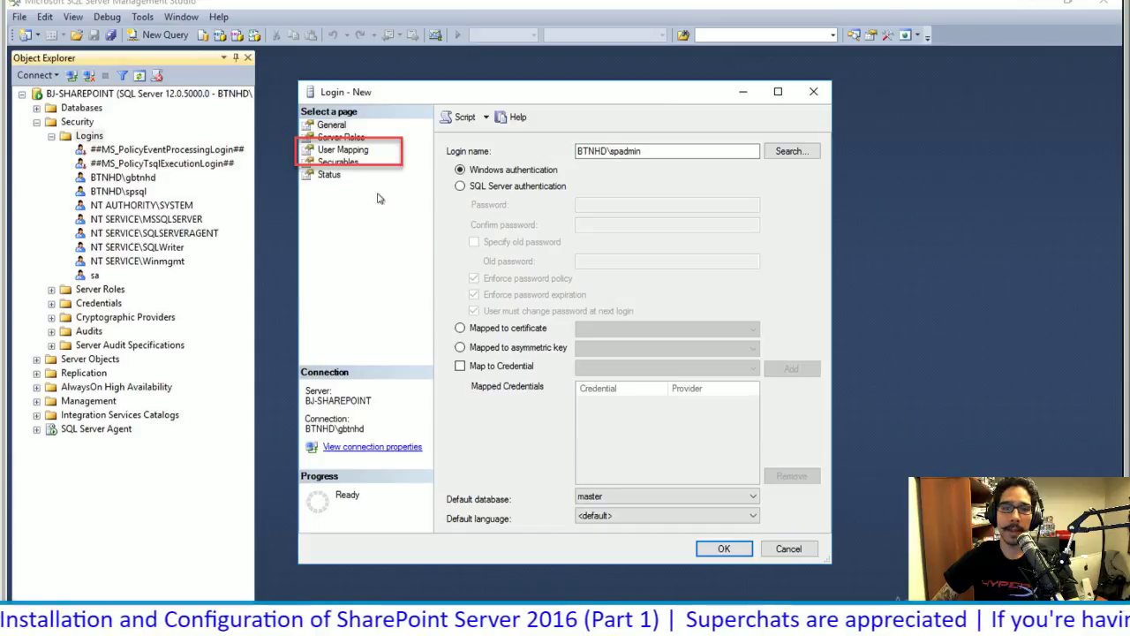
click(342, 138)
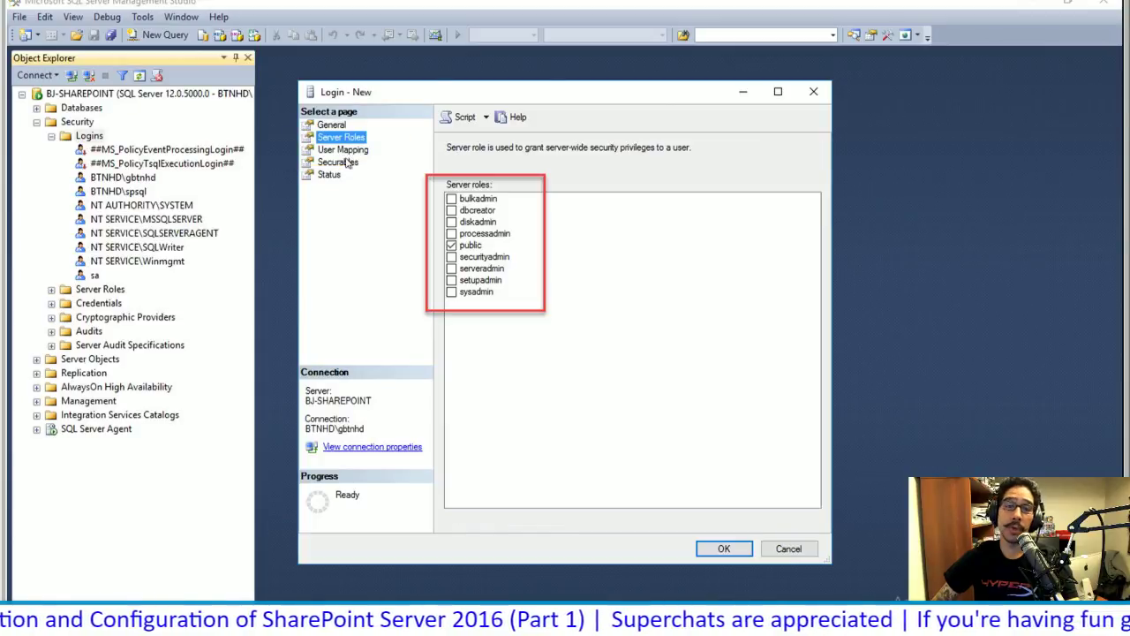
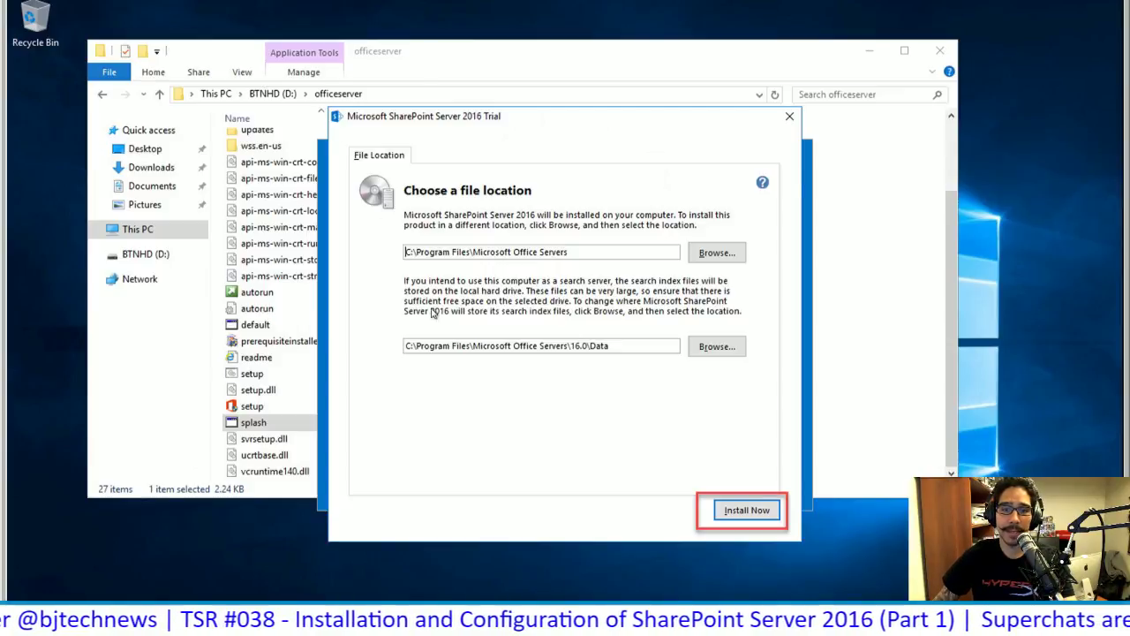
Install SharePoint Server 2016 in the default file locations and launch the SharePoint Products Configuration Wizard
click(666, 453)
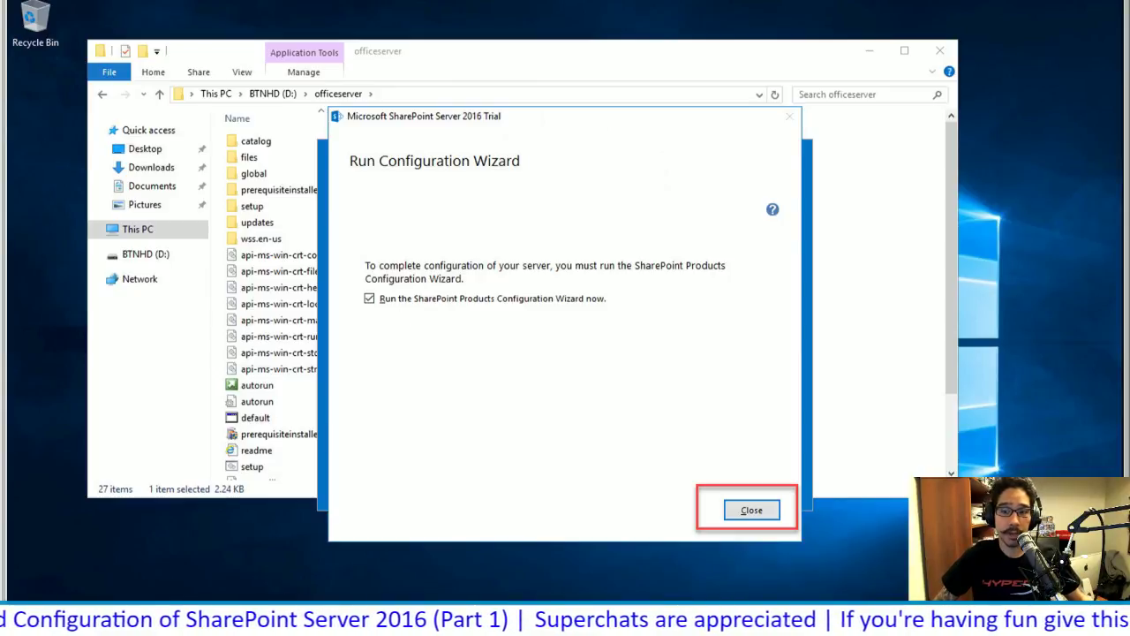
click(669, 419)
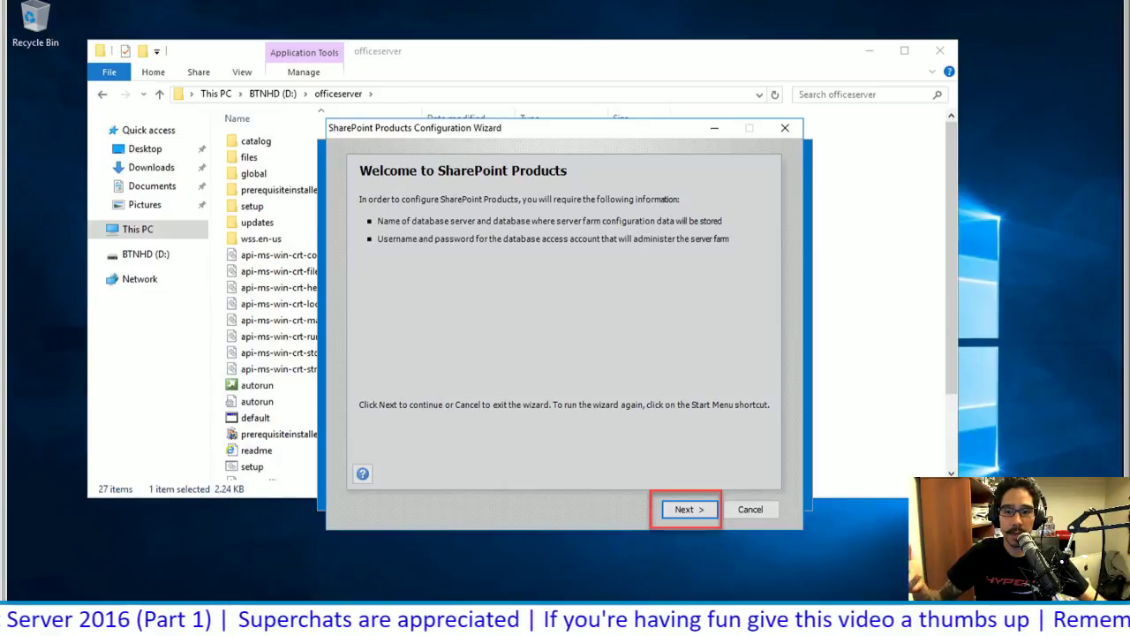
Allow the service restarts and specify the SharePoint_Config database on bj-sharepoint with btnhd\spadmin as the access account
key(Right)
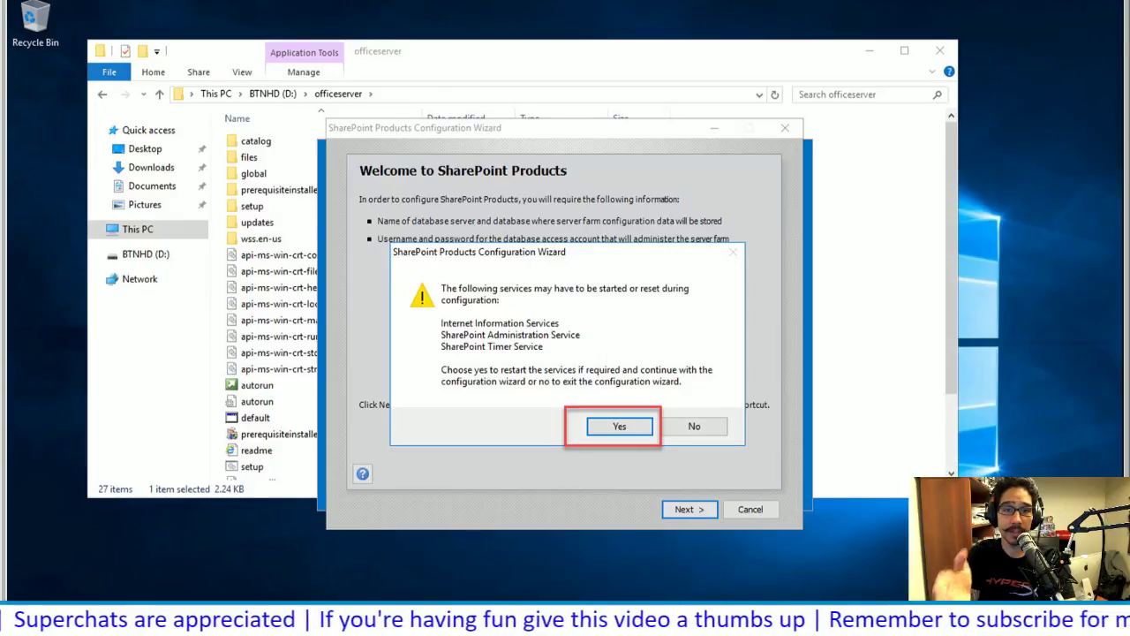
key(Right)
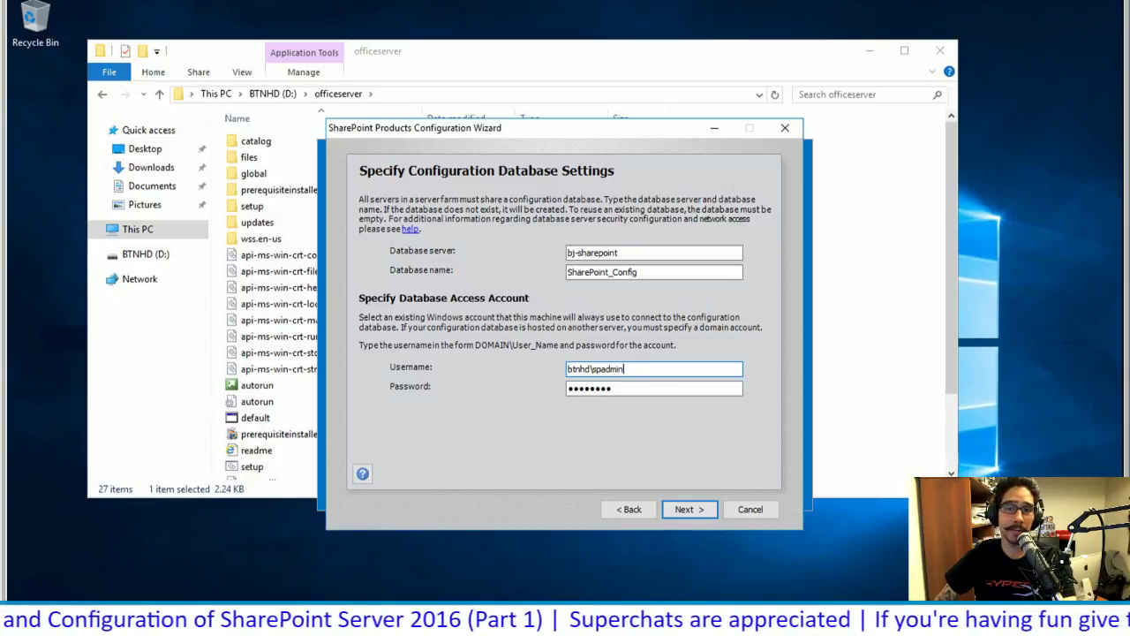
key(Return)
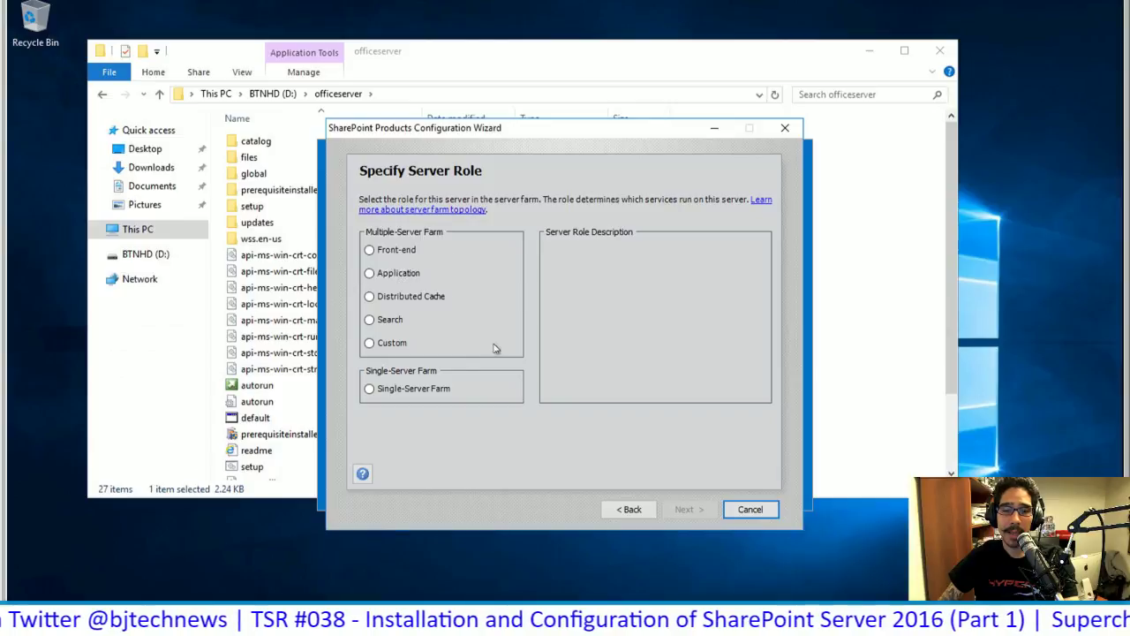
Choose the Single-Server Farm role and set the Central Administration port to 8888 with NTLM authentication
click(447, 396)
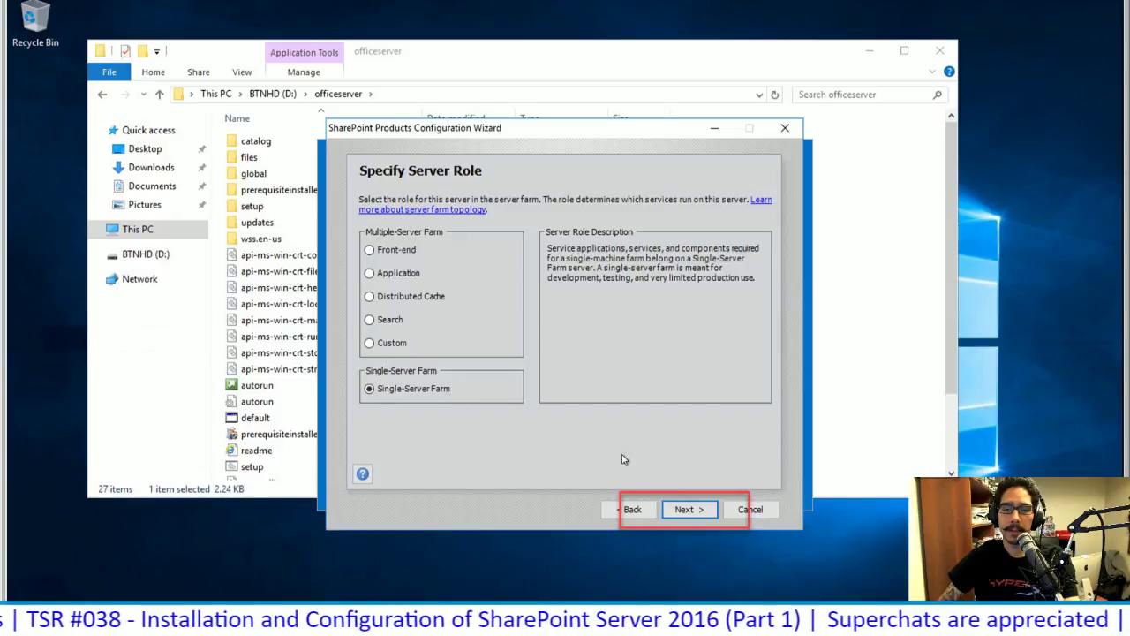
click(676, 507)
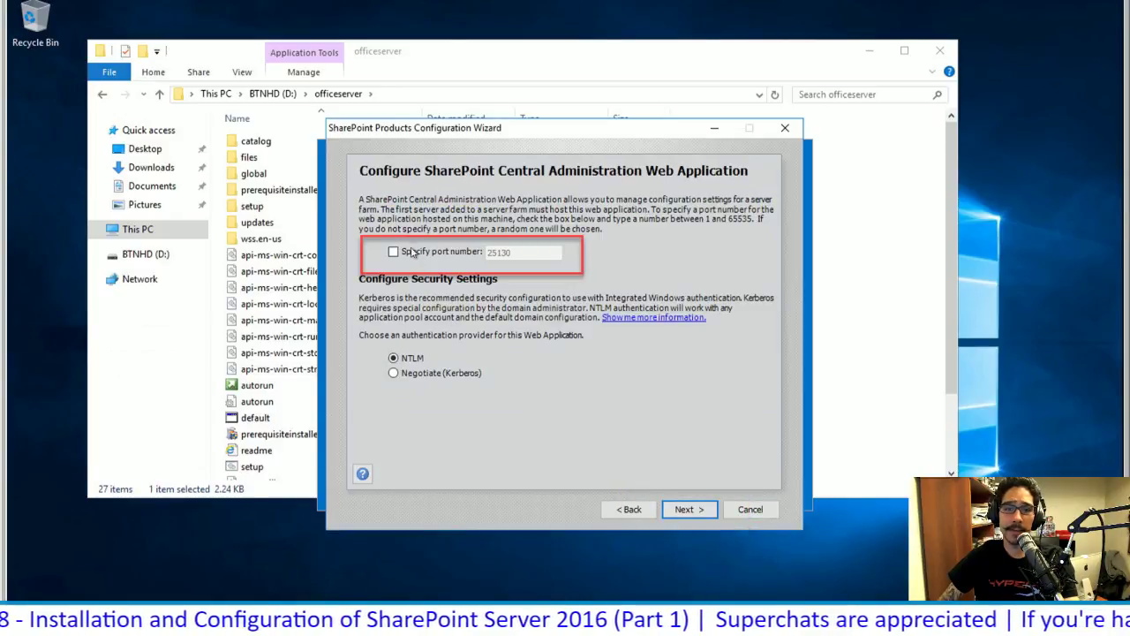
click(466, 252)
text(8888)
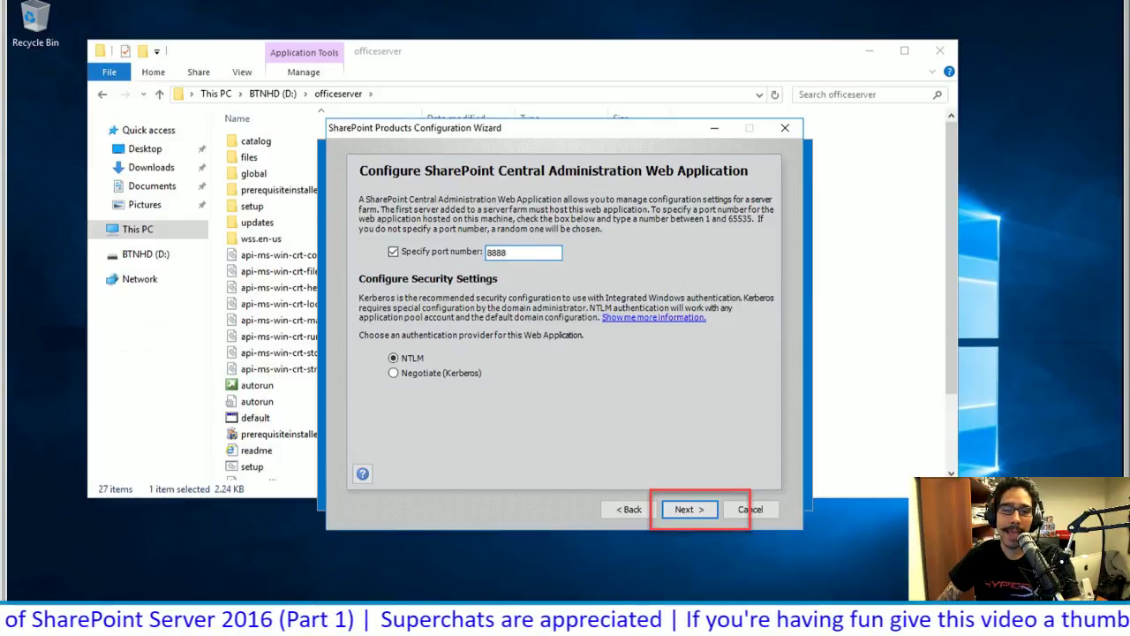
click(431, 371)
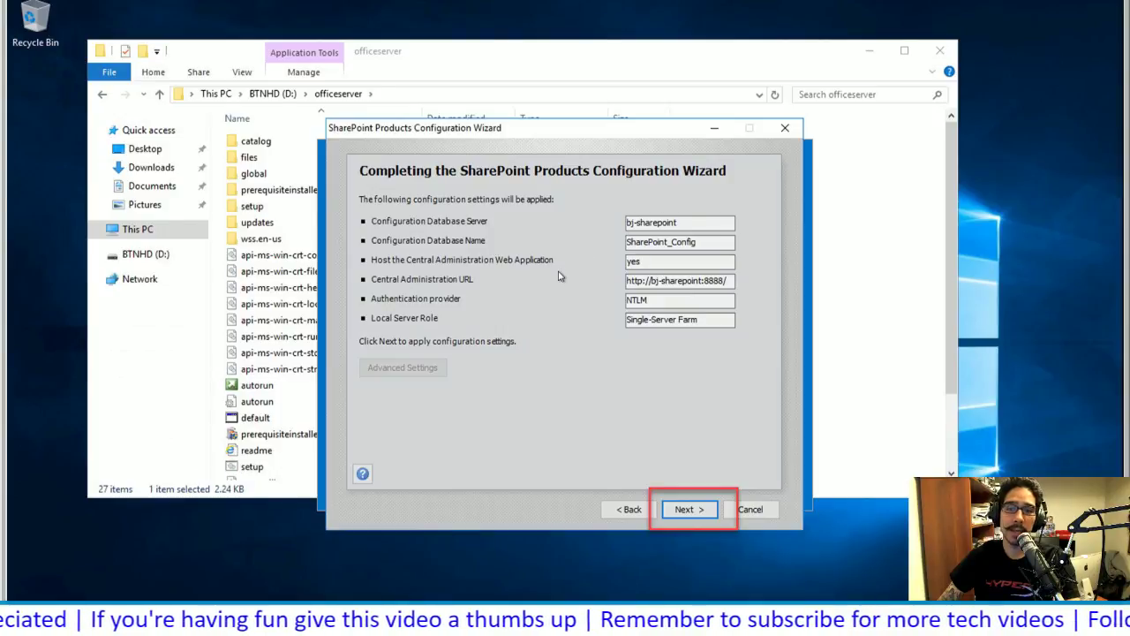
Apply the SharePoint products configuration settings, finish the wizard, and decline the Customer Experience Improvement Program
click(687, 508)
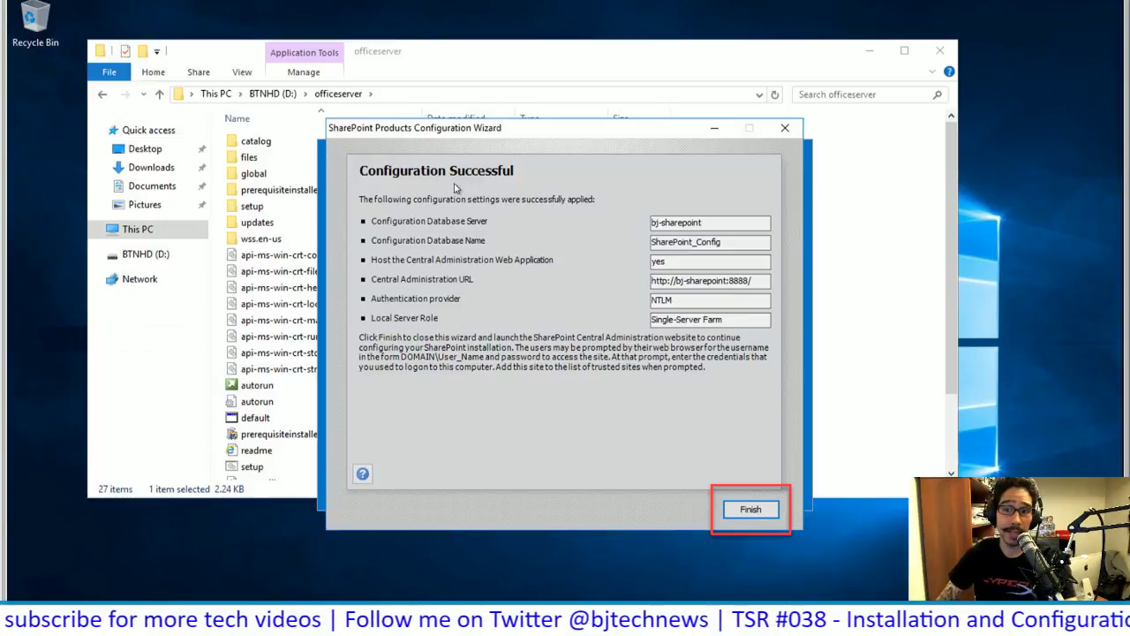
click(750, 508)
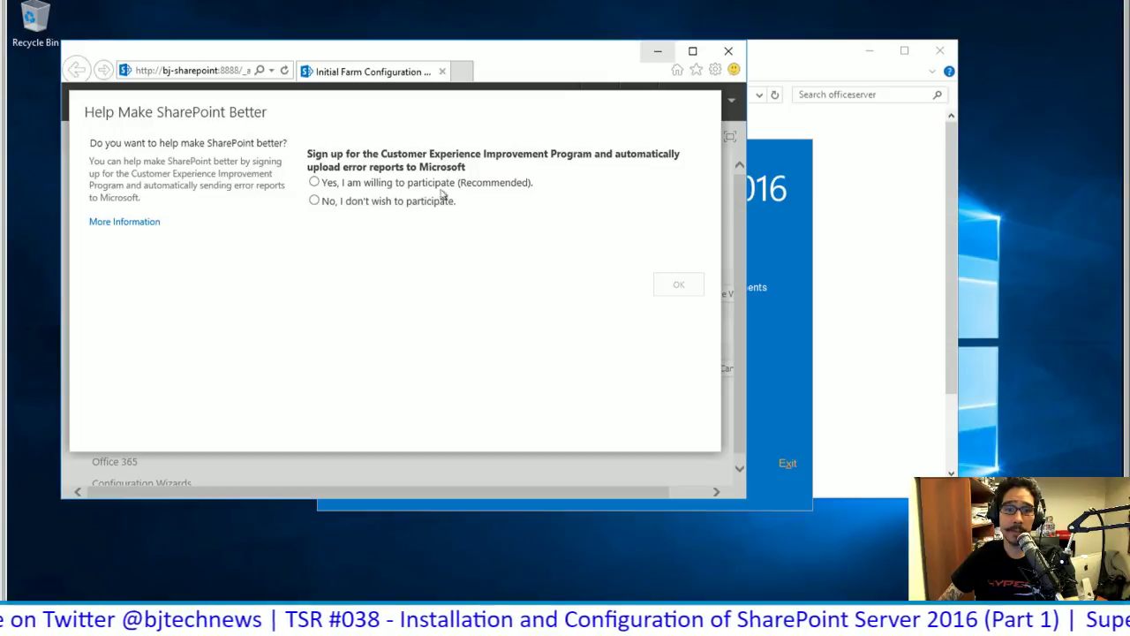
click(314, 201)
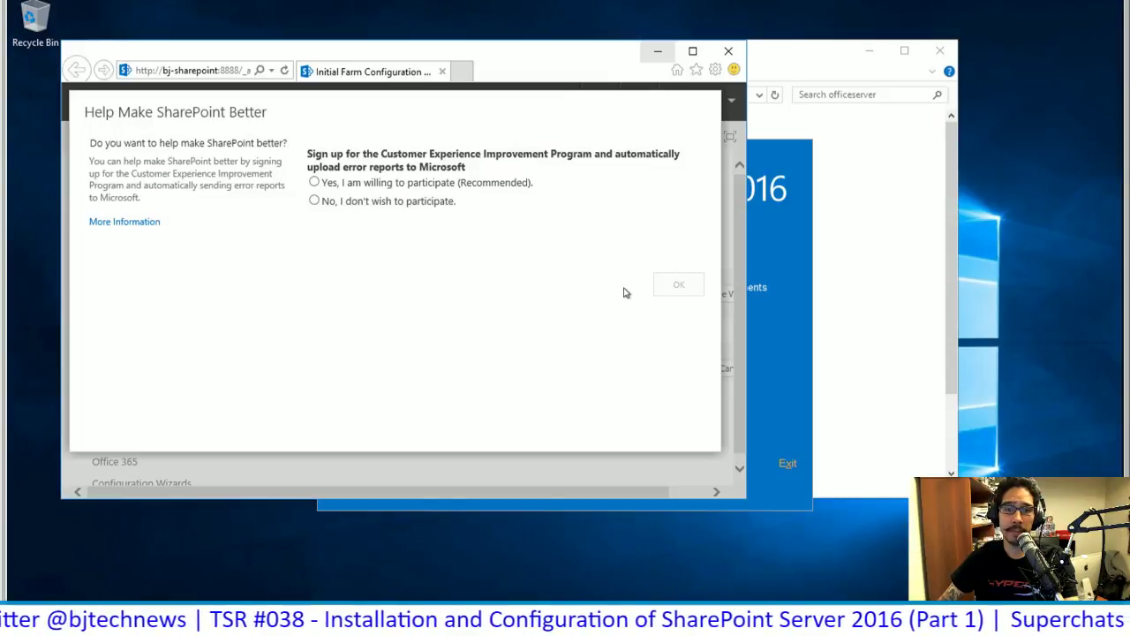
click(678, 283)
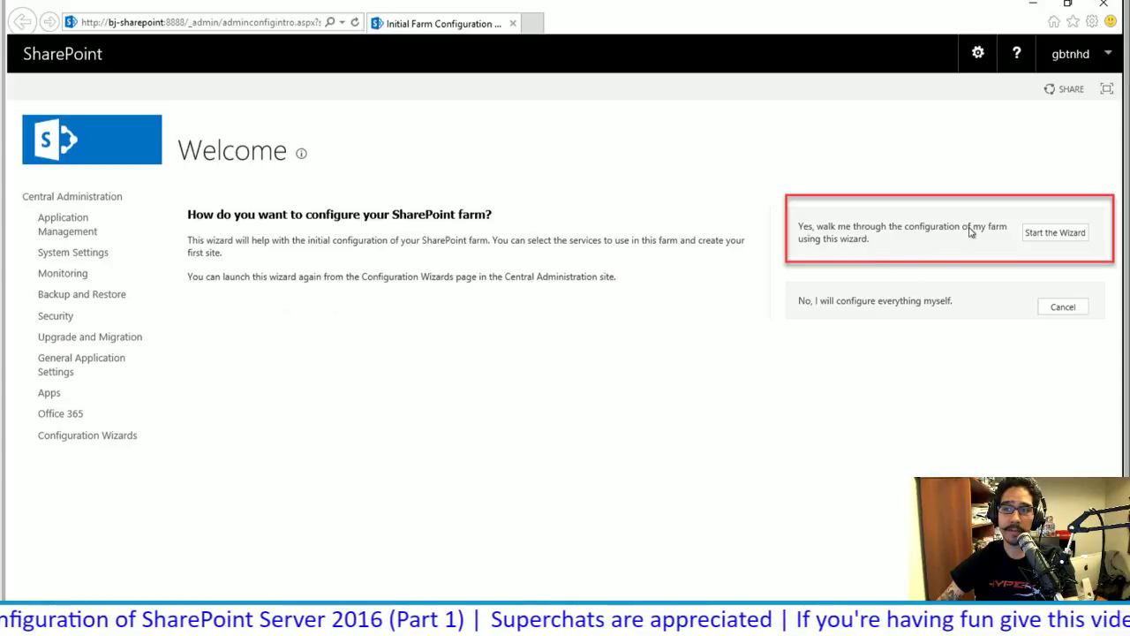
Start the farm wizard and run the selected services under a new managed account, btnhd\spsvc, entering the account password
click(1063, 235)
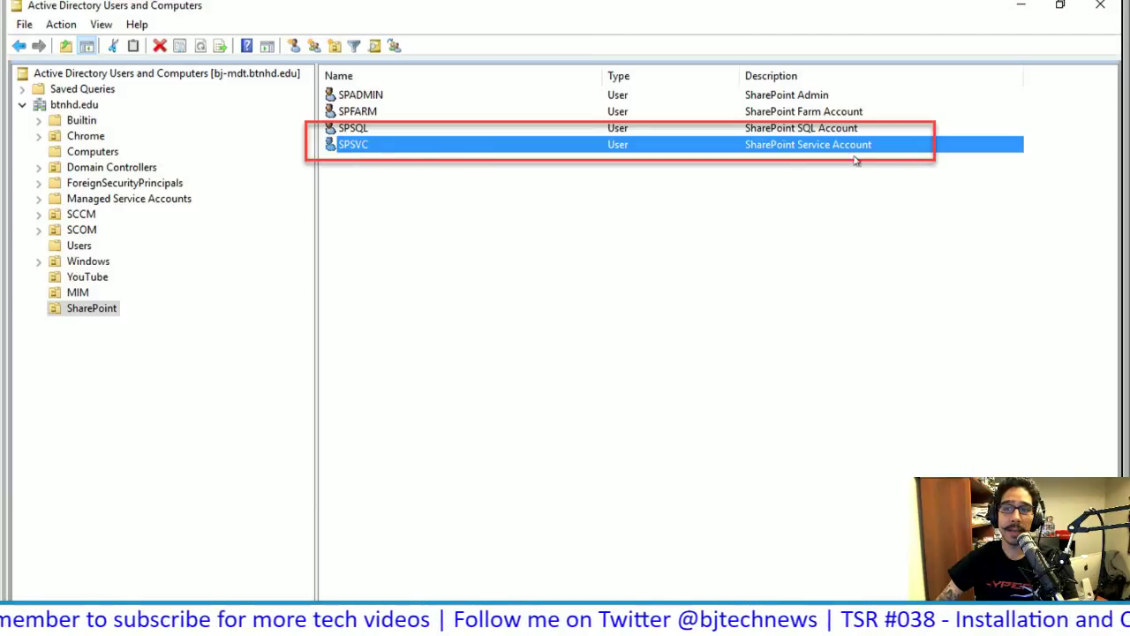
click(369, 155)
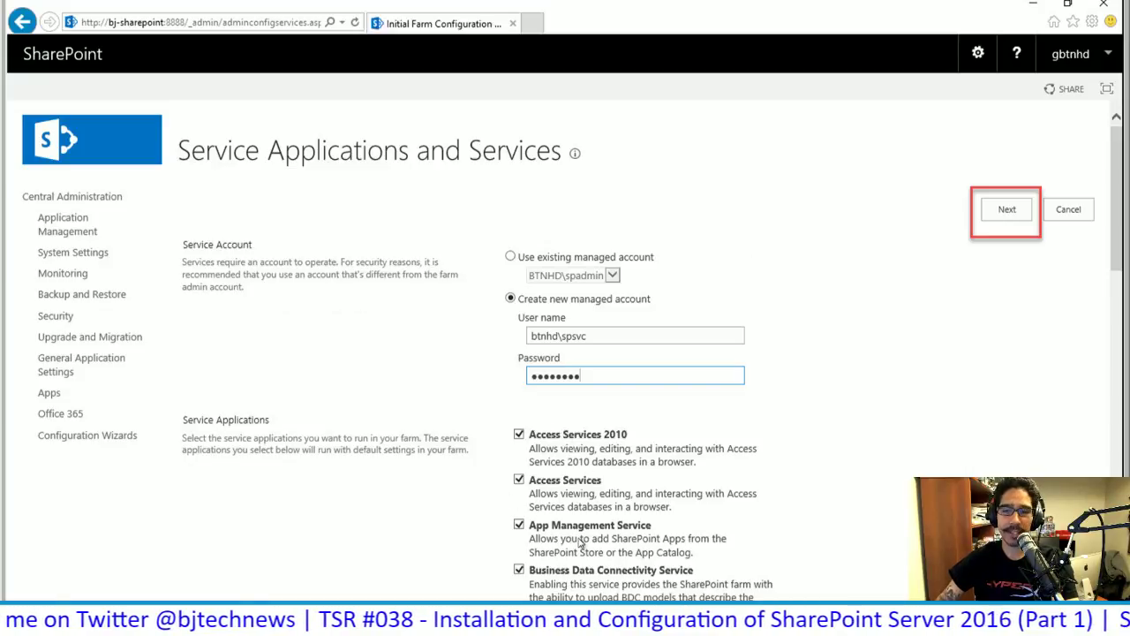
click(1014, 214)
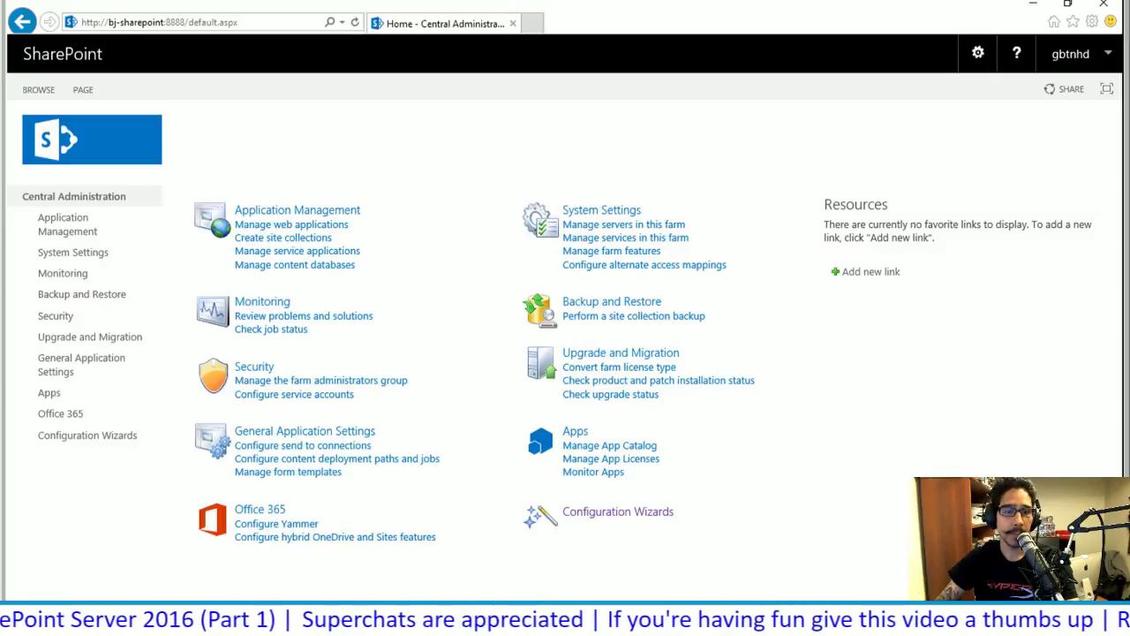
key(Right)
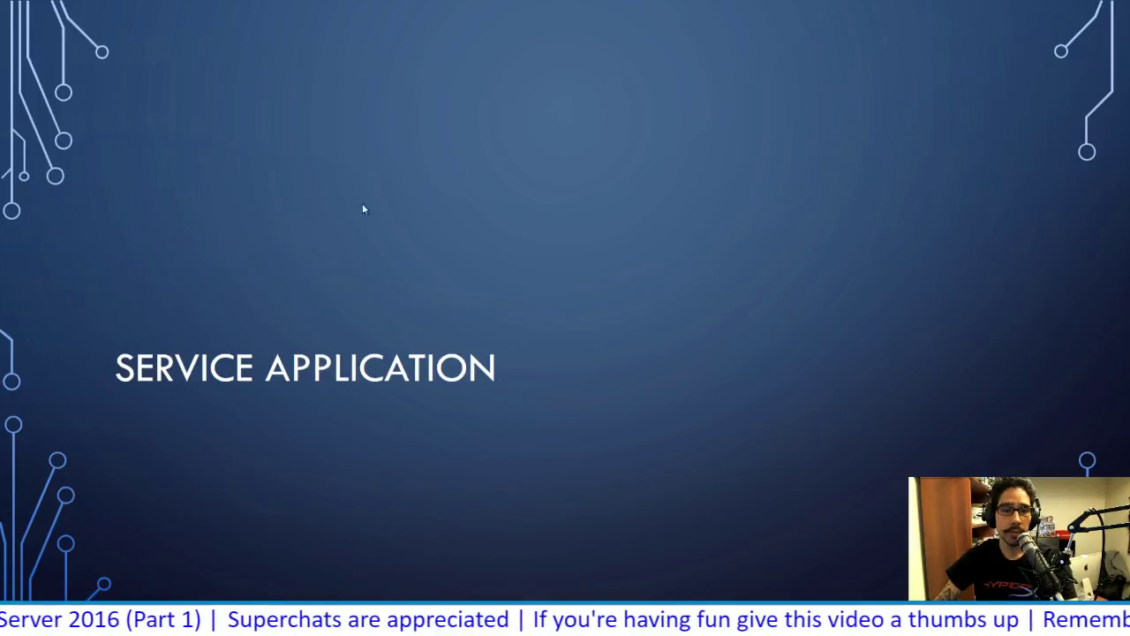
key(Right)
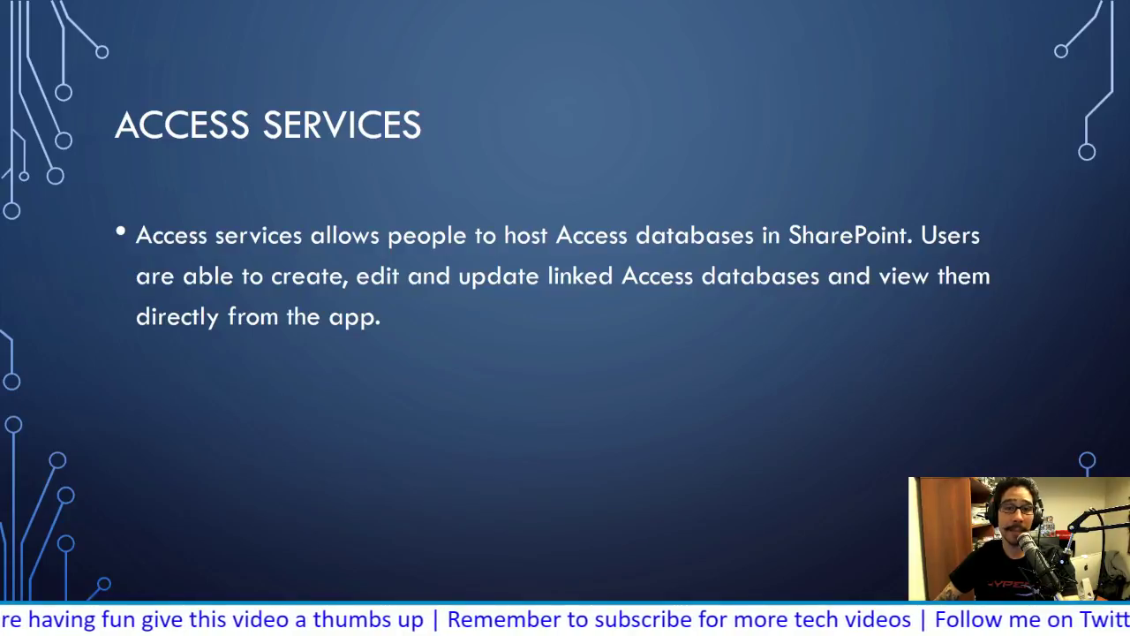
key(Right)
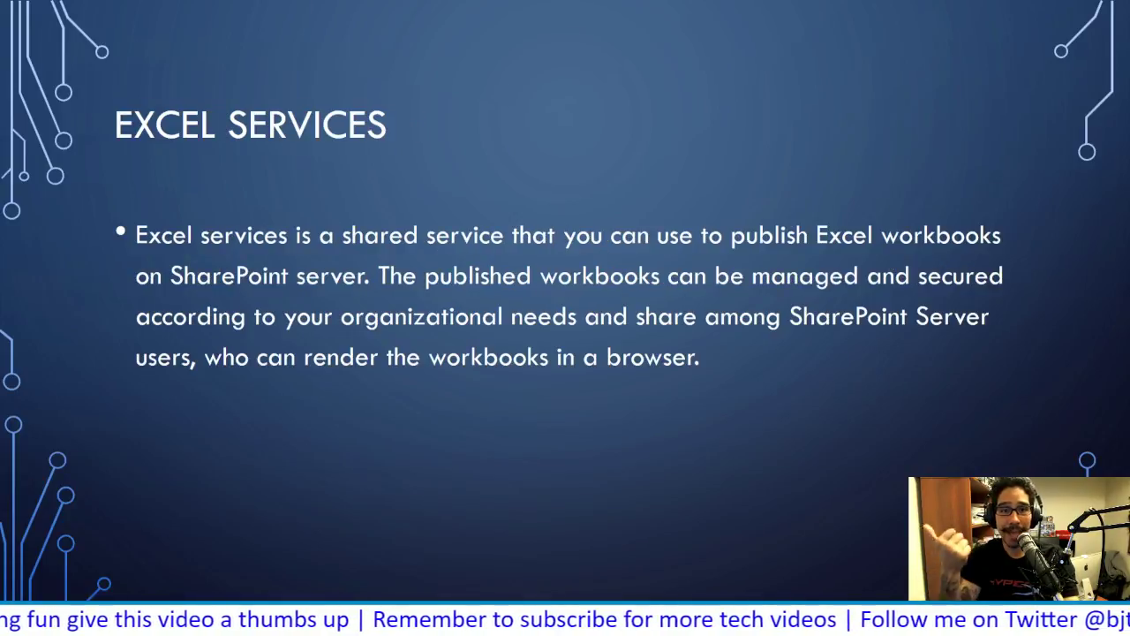
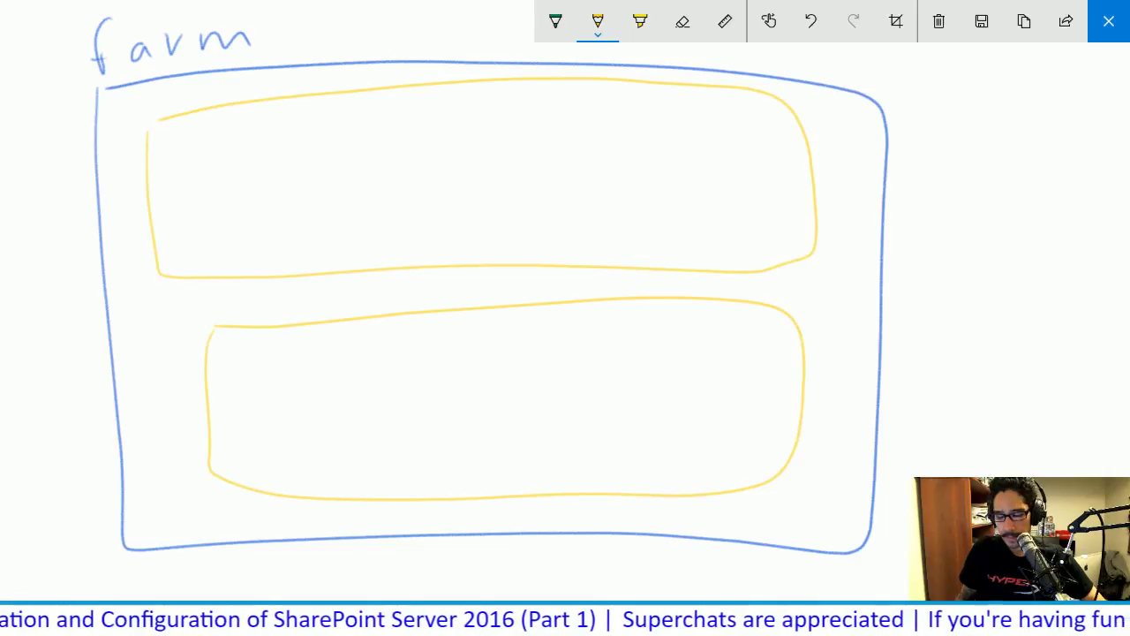
Write the yellow label "web app" along the upper edge of the first yellow box in the farm diagram
drag(190, 104, 258, 118)
drag(275, 78, 291, 115)
mouse_move(339, 91)
mouse_down()
mouse_move(330, 106)
mouse_move(344, 113)
mouse_up()
mouse_move(355, 97)
mouse_down()
mouse_move(356, 129)
mouse_move(390, 111)
mouse_up()
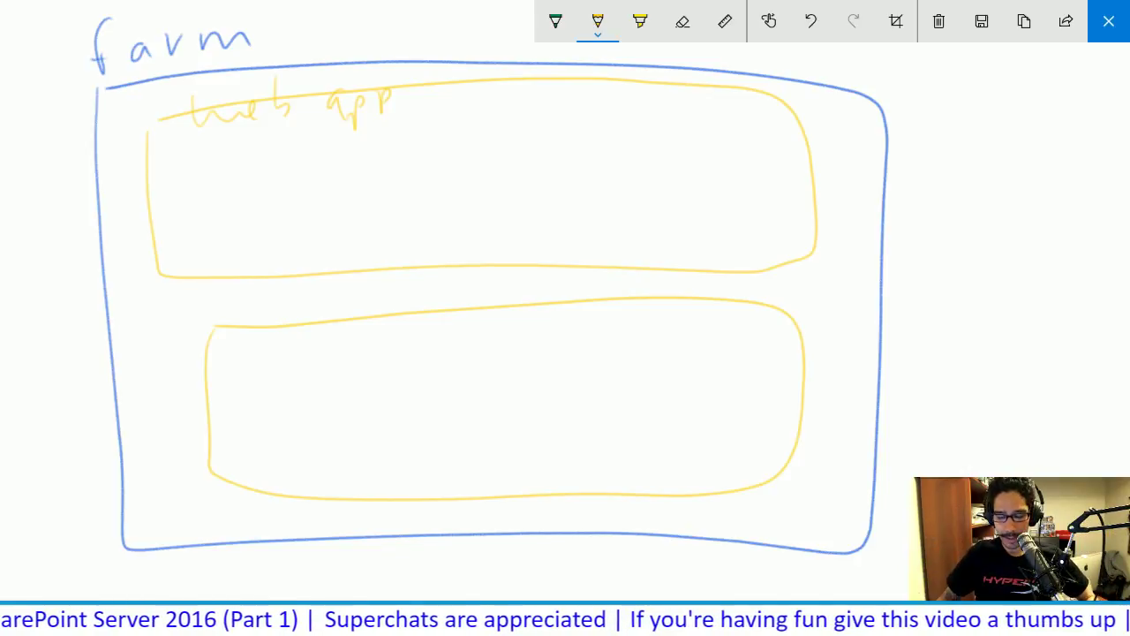
click(597, 21)
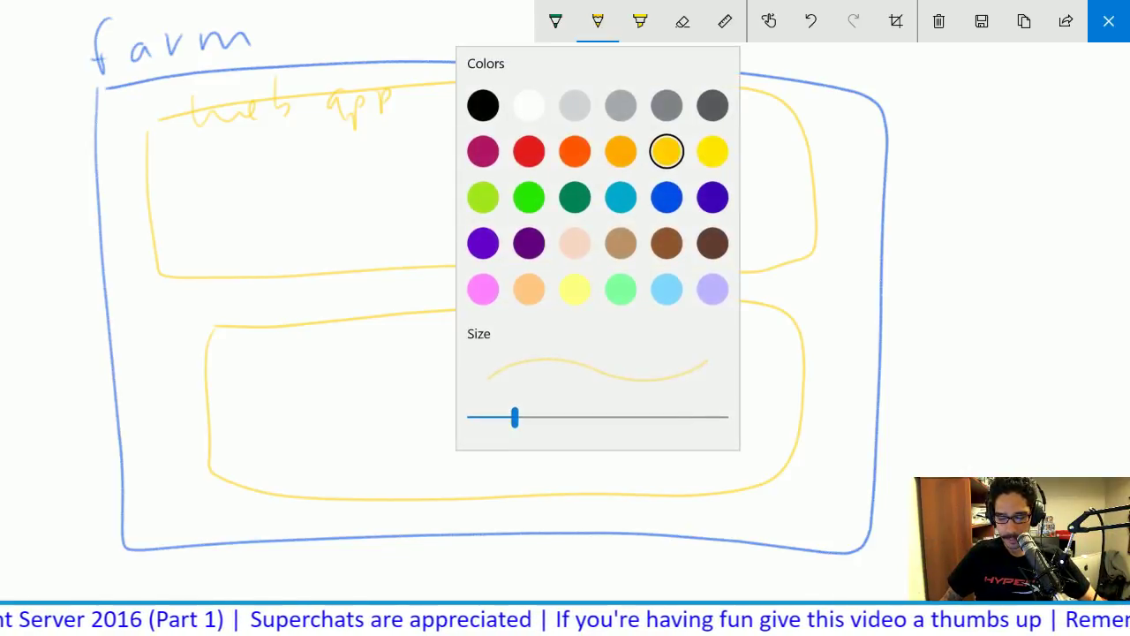
click(621, 151)
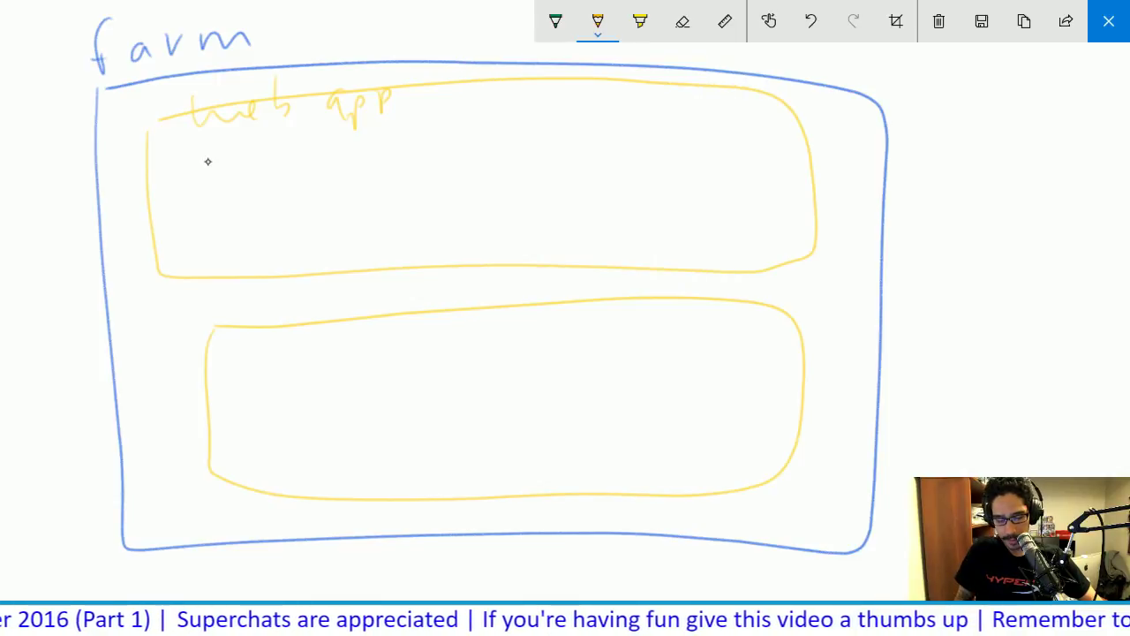
mouse_move(183, 164)
mouse_down()
mouse_move(184, 184)
mouse_move(282, 270)
mouse_move(419, 133)
mouse_move(189, 155)
mouse_up()
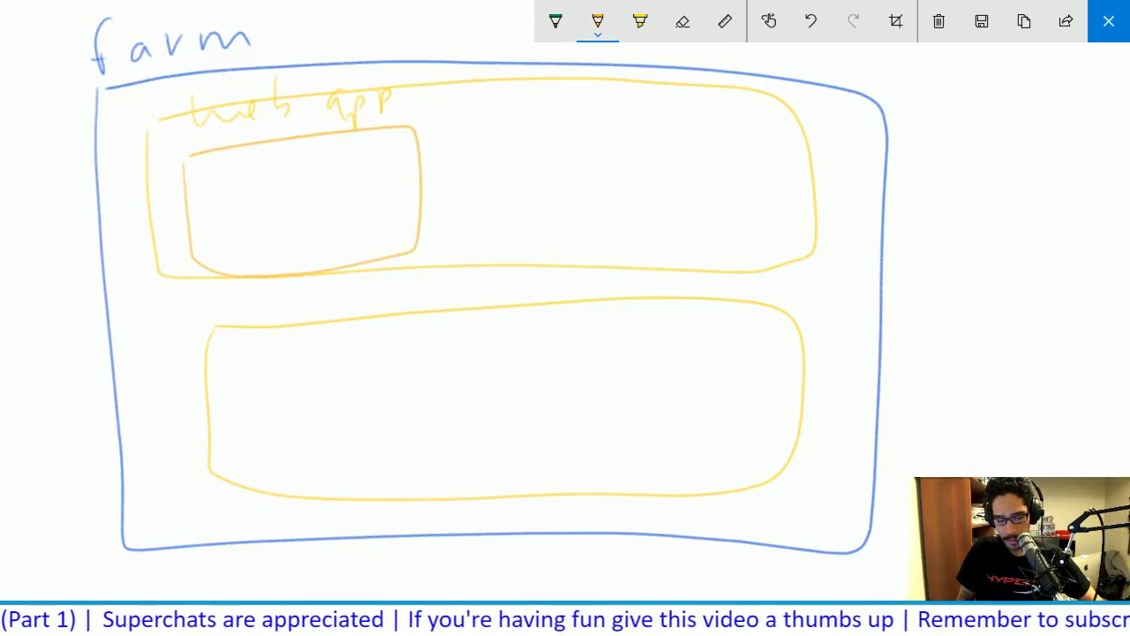
click(810, 21)
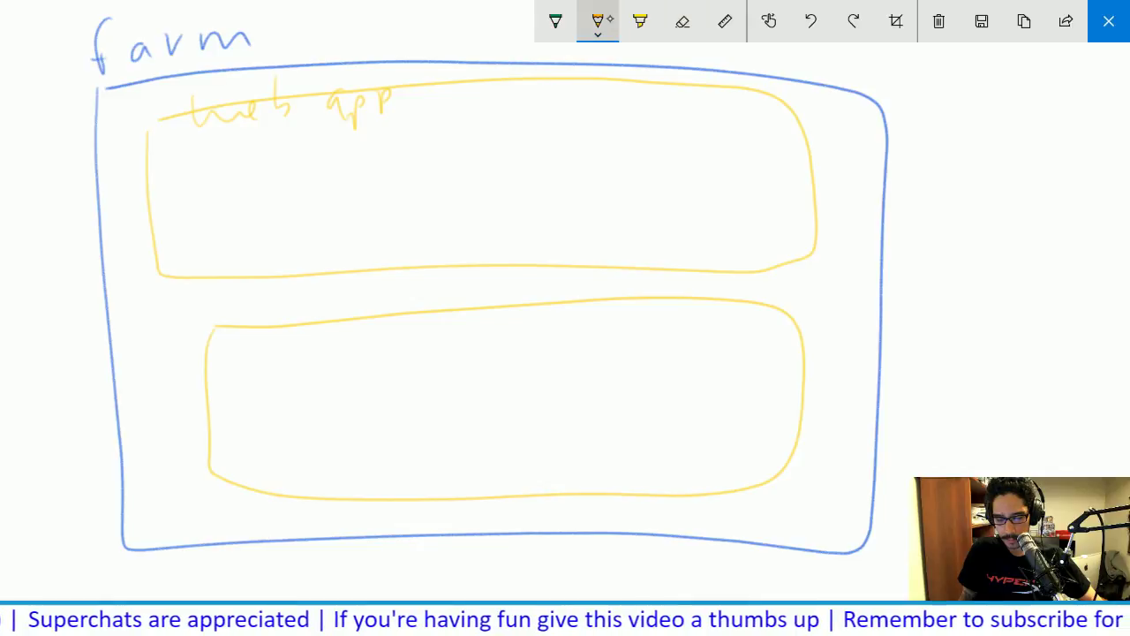
Draw four dark orange boxes in the farm diagram, two side by side inside each yellow box
click(575, 151)
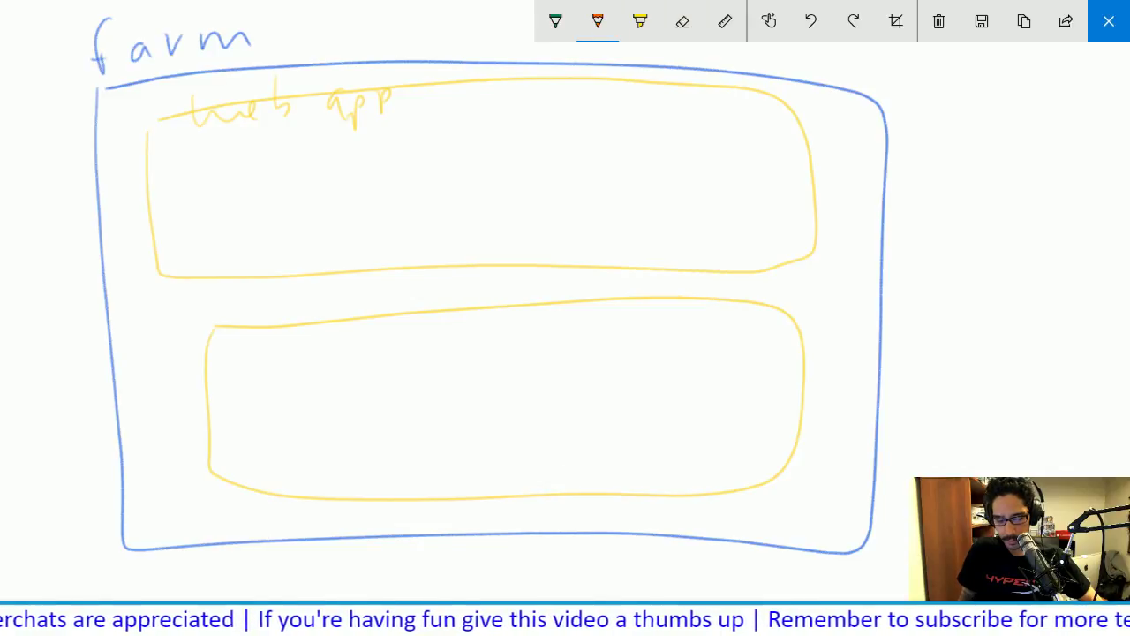
mouse_move(207, 167)
mouse_down()
mouse_move(236, 268)
mouse_move(443, 170)
mouse_move(216, 164)
mouse_up()
mouse_move(545, 108)
mouse_down()
mouse_move(586, 242)
mouse_move(699, 99)
mouse_move(571, 103)
mouse_up()
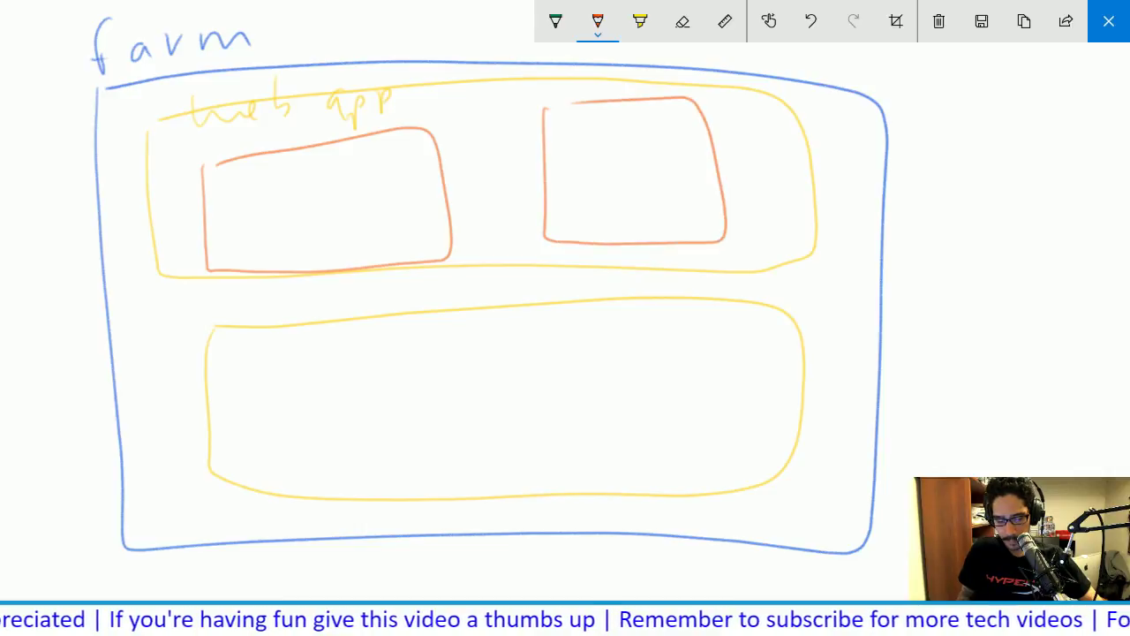
mouse_move(260, 358)
mouse_down()
mouse_move(262, 471)
mouse_move(468, 393)
mouse_move(280, 347)
mouse_up()
mouse_move(565, 339)
mouse_down()
mouse_move(564, 410)
mouse_move(760, 437)
mouse_move(623, 332)
mouse_up()
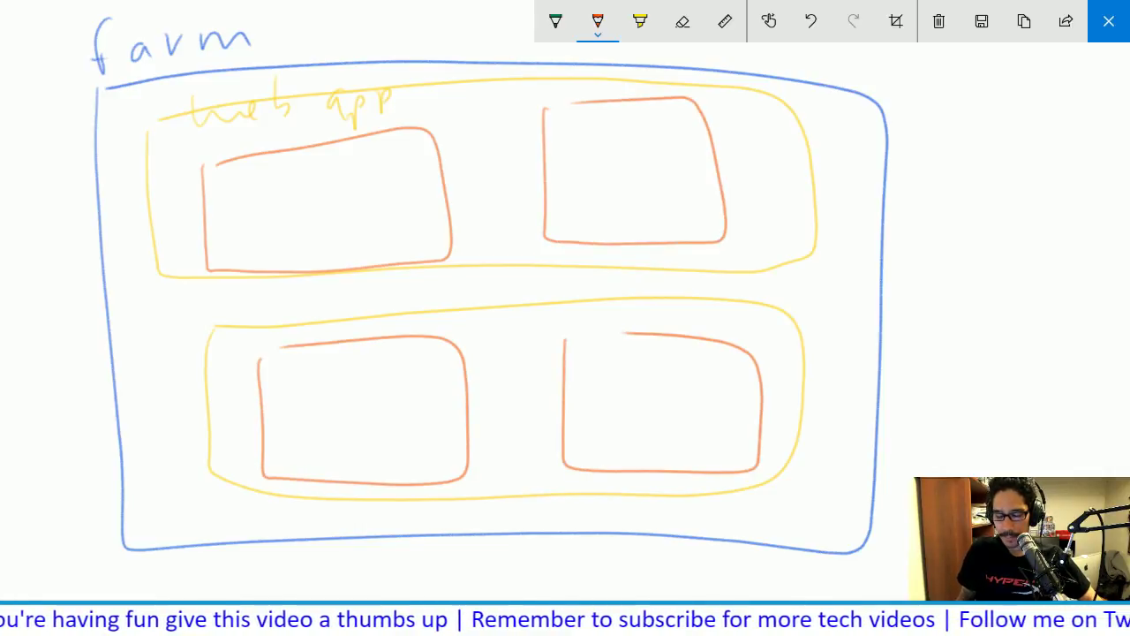
Write the orange label "site collection" above the right-hand orange box in the first yellow box
drag(542, 92, 528, 113)
mouse_move(559, 99)
mouse_down()
mouse_move(562, 111)
mouse_move(570, 104)
mouse_up()
drag(579, 101, 689, 102)
mouse_move(690, 103)
mouse_down()
mouse_move(694, 88)
mouse_move(793, 97)
mouse_move(874, 81)
mouse_up()
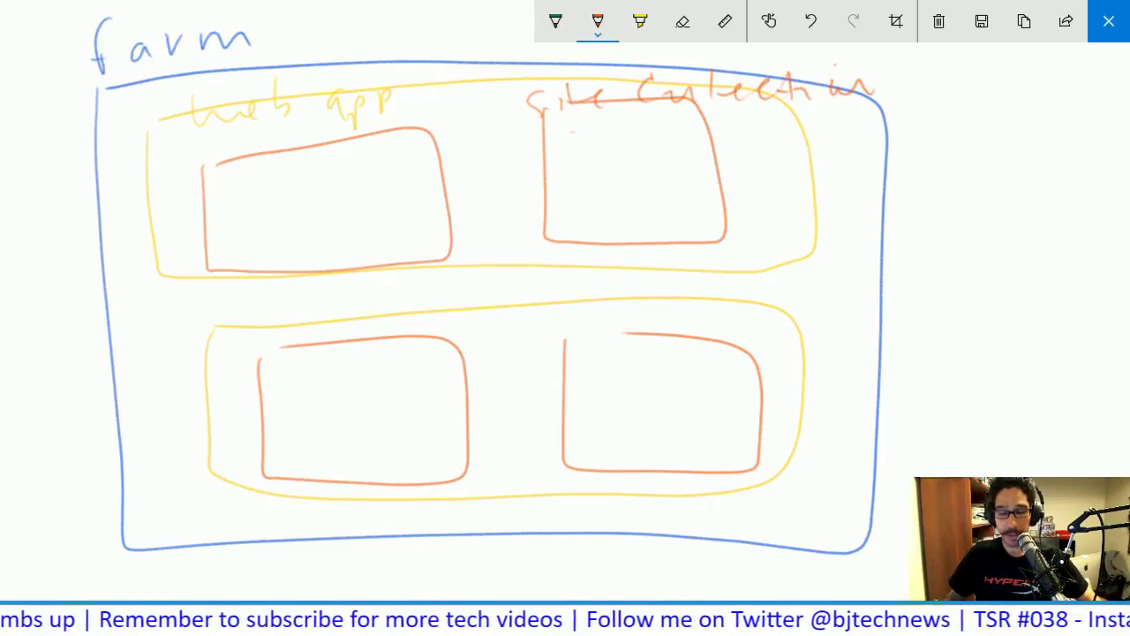
Draw eight small magenta boxes in the farm diagram, two inside each orange box
click(598, 20)
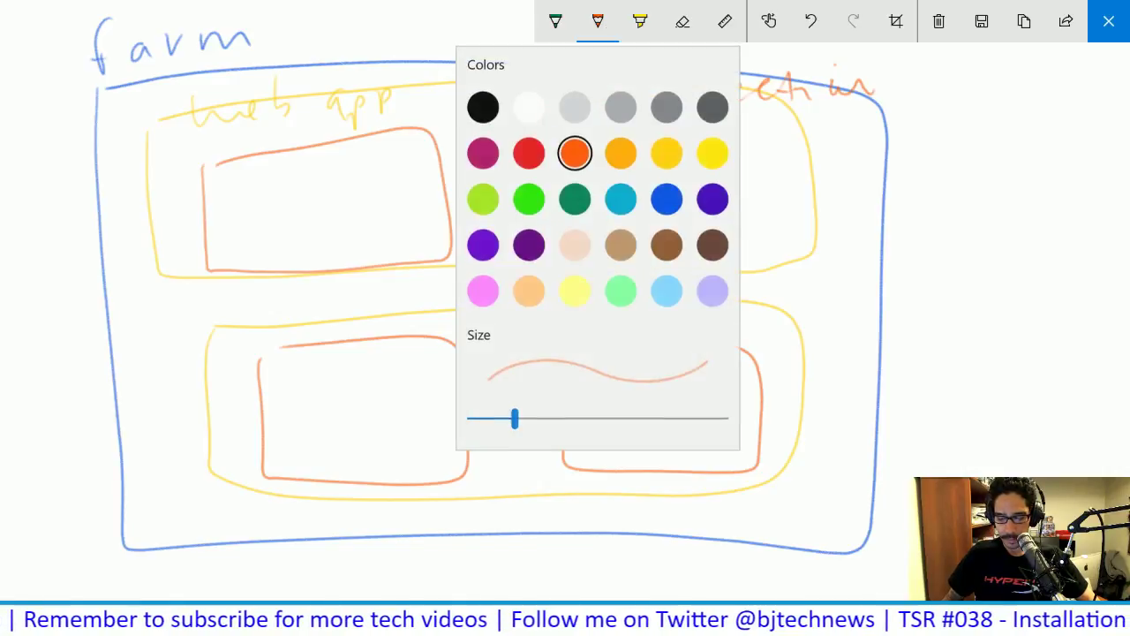
click(529, 151)
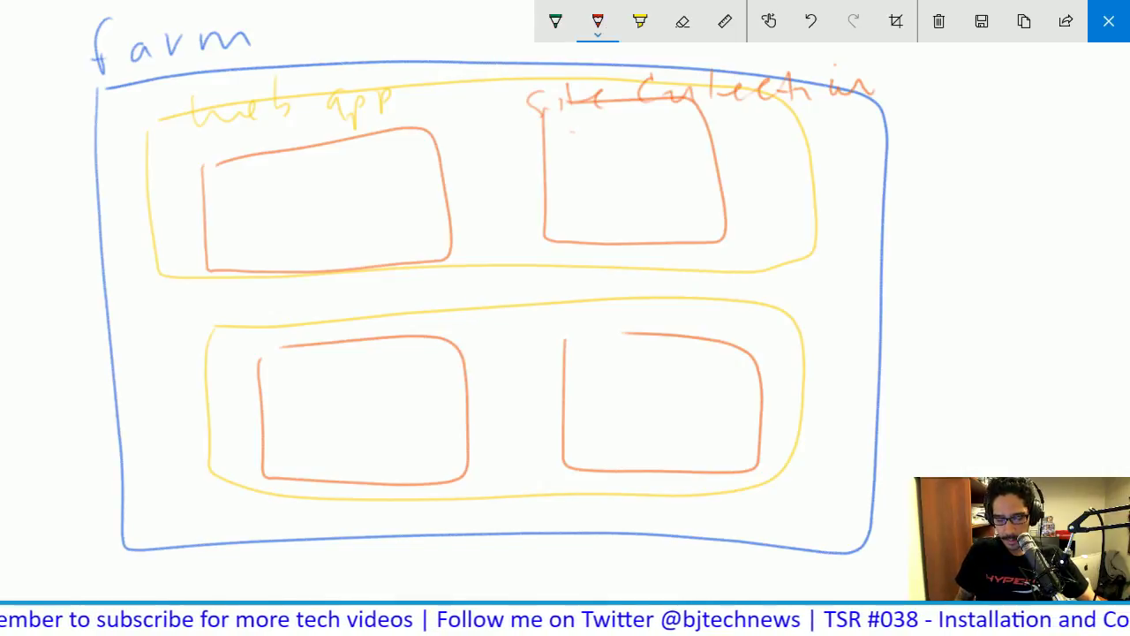
click(598, 20)
click(483, 151)
mouse_move(234, 190)
mouse_down()
mouse_move(231, 204)
mouse_move(307, 196)
mouse_move(257, 189)
mouse_up()
mouse_move(335, 179)
mouse_down()
mouse_move(336, 191)
mouse_move(388, 176)
mouse_move(362, 174)
mouse_up()
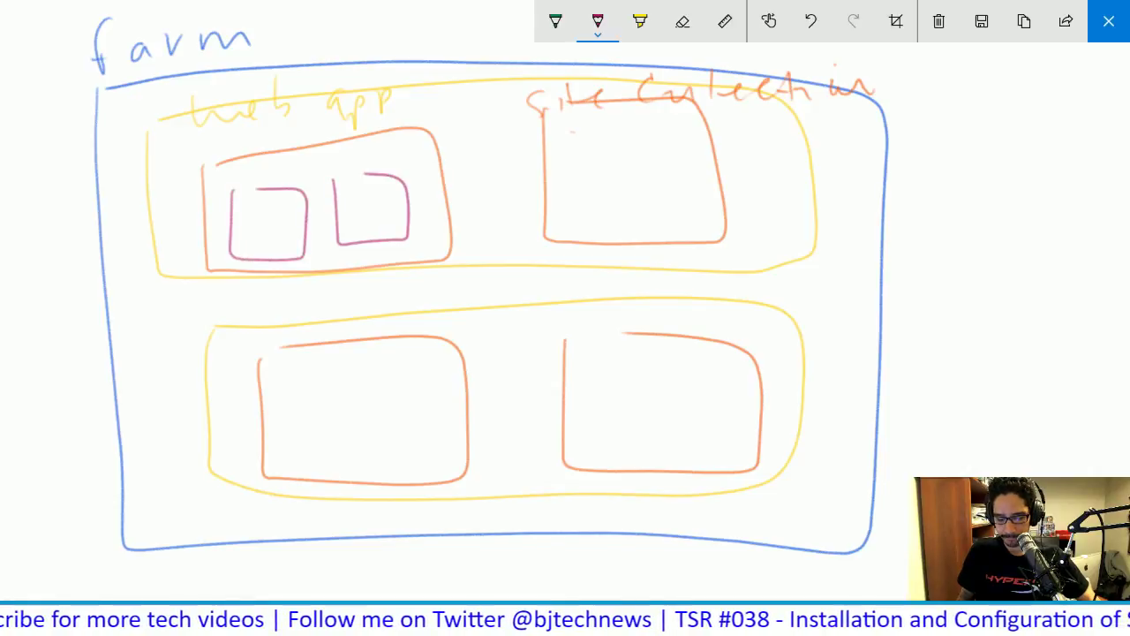
mouse_move(586, 150)
mouse_down()
mouse_move(639, 158)
mouse_move(606, 147)
mouse_up()
mouse_move(647, 146)
mouse_down()
mouse_move(652, 223)
mouse_move(703, 196)
mouse_up()
drag(702, 196, 673, 143)
mouse_move(285, 397)
mouse_down()
mouse_move(283, 452)
mouse_move(304, 387)
mouse_move(418, 460)
mouse_move(389, 378)
mouse_up()
mouse_move(595, 383)
mouse_down()
mouse_move(652, 444)
mouse_move(620, 372)
mouse_up()
mouse_move(678, 371)
mouse_down()
mouse_move(679, 414)
mouse_move(707, 362)
mouse_up()
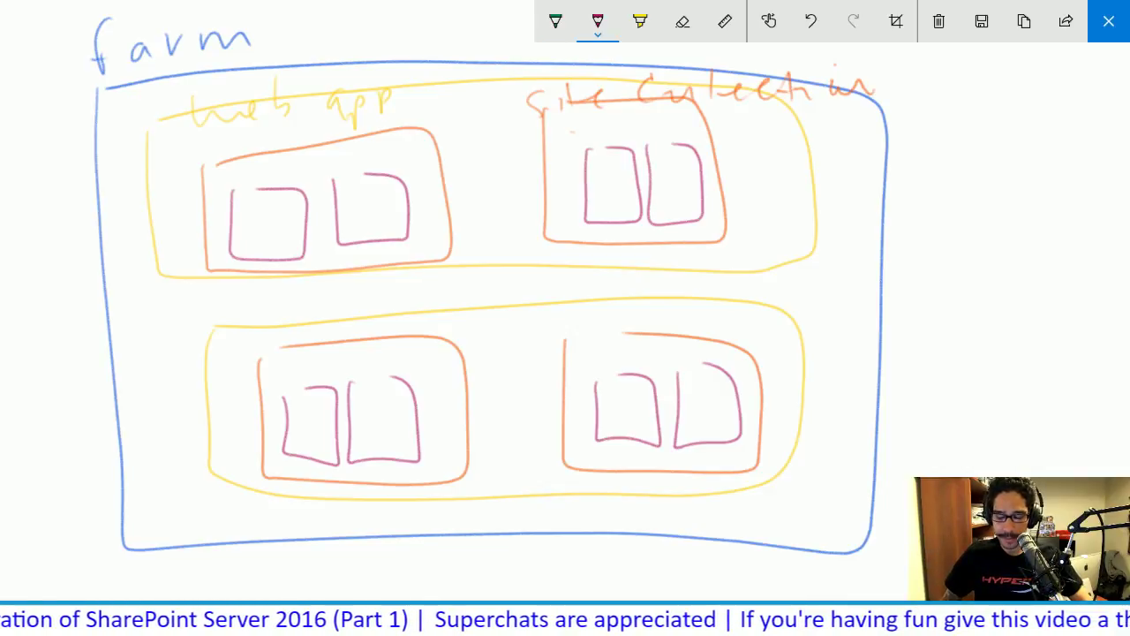
Draw a magenta arrow out of the upper-right magenta box and label it "site"
drag(679, 196, 715, 183)
mouse_move(704, 177)
mouse_down()
mouse_move(706, 196)
mouse_move(759, 189)
mouse_up()
drag(770, 154, 768, 185)
drag(756, 182, 800, 182)
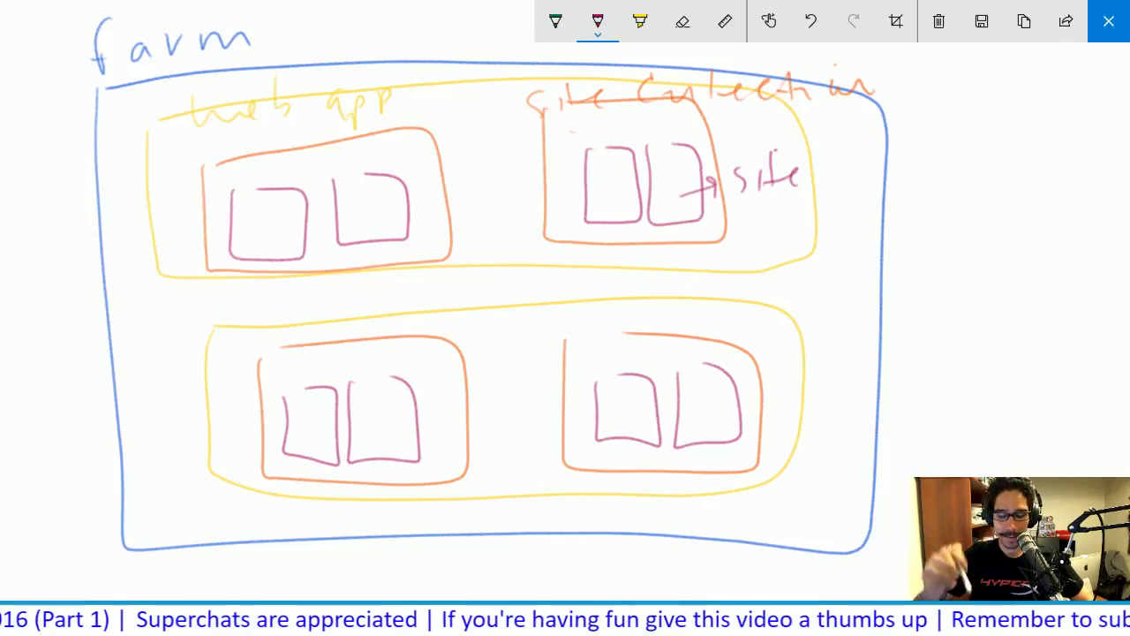
Draw a bright green outline around each of the two yellow web application boxes inside the farm
click(597, 21)
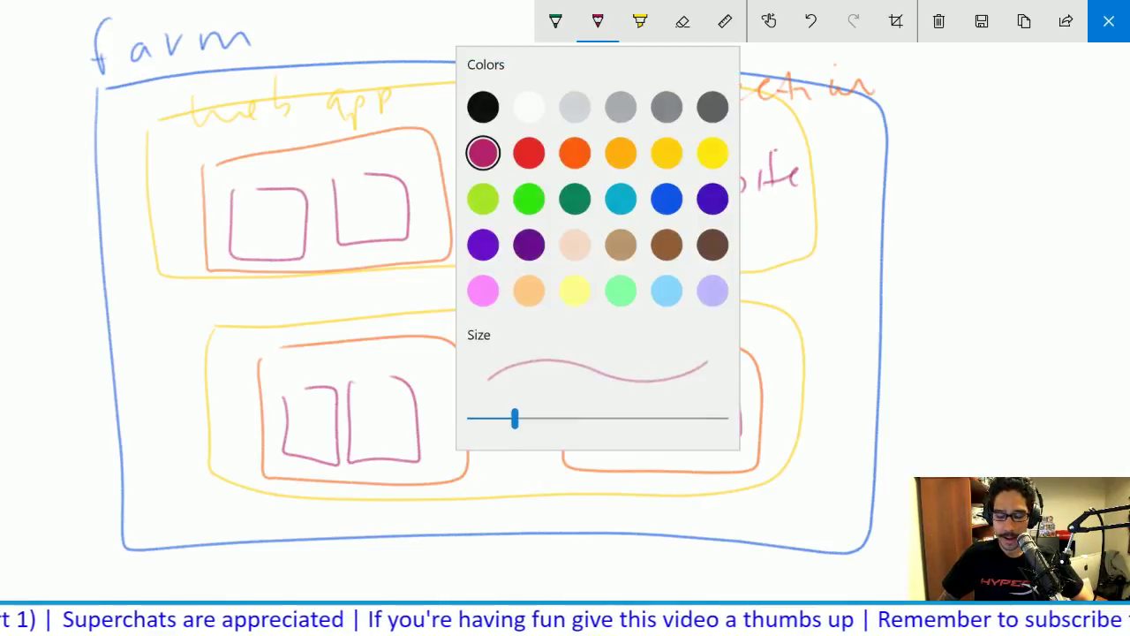
click(529, 197)
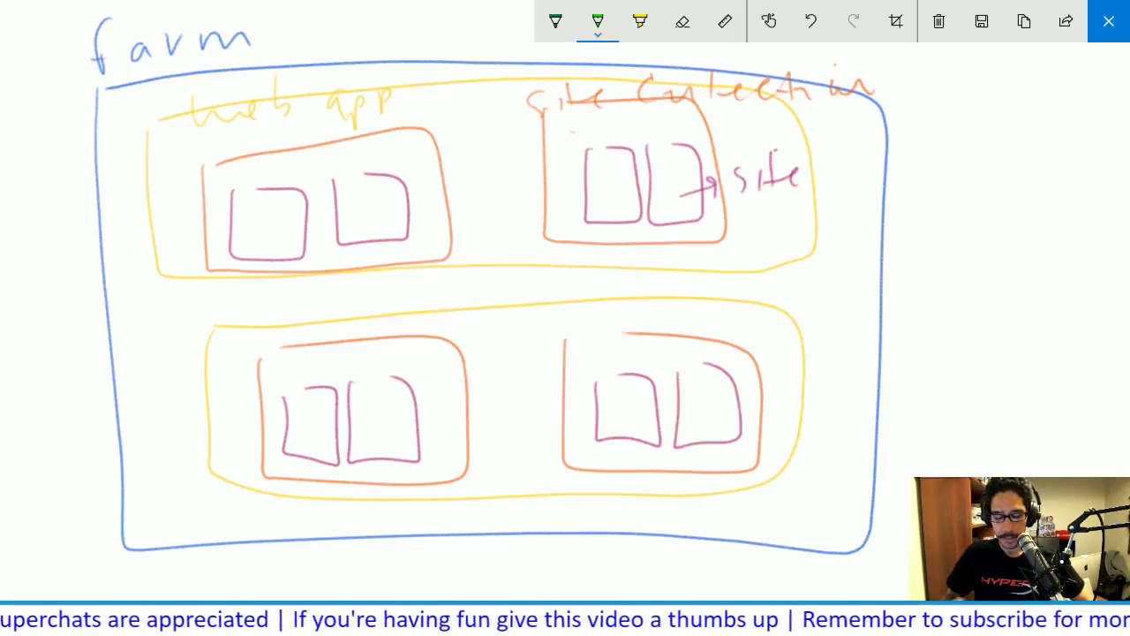
mouse_move(240, 85)
mouse_down()
mouse_move(215, 85)
mouse_move(117, 274)
mouse_move(530, 300)
mouse_move(880, 203)
mouse_move(572, 60)
mouse_move(222, 83)
mouse_up()
mouse_move(244, 301)
mouse_down()
mouse_move(150, 323)
mouse_move(461, 532)
mouse_move(867, 325)
mouse_move(231, 310)
mouse_up()
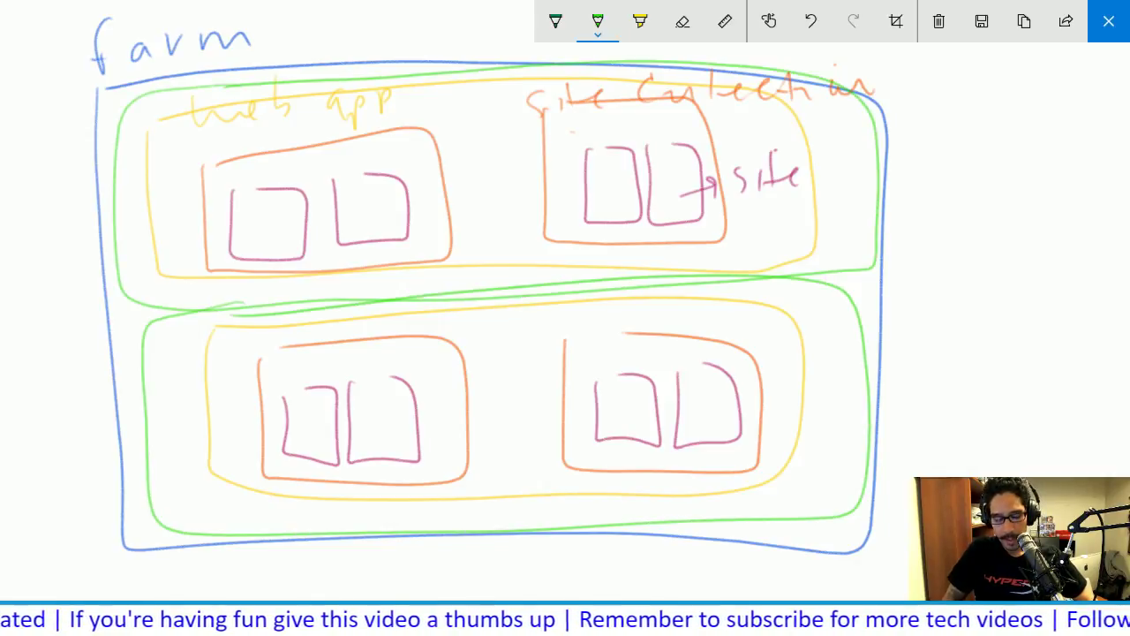
Write a slanted green "App pool" label at the left edge of each green outline
mouse_move(24, 210)
mouse_down()
mouse_move(38, 251)
mouse_move(27, 244)
mouse_move(48, 214)
mouse_up()
mouse_move(60, 207)
mouse_down()
mouse_move(64, 242)
mouse_move(67, 196)
mouse_up()
drag(72, 219, 85, 185)
mouse_move(99, 139)
mouse_down()
mouse_move(103, 171)
mouse_move(141, 90)
mouse_up()
drag(155, 99, 162, 79)
mouse_move(49, 482)
mouse_down()
mouse_move(62, 436)
mouse_move(85, 440)
mouse_up()
drag(74, 468, 106, 424)
mouse_move(102, 445)
mouse_down()
mouse_move(118, 402)
mouse_move(141, 386)
mouse_up()
drag(131, 403, 157, 374)
drag(163, 381, 168, 344)
mouse_move(173, 376)
mouse_down()
mouse_move(178, 339)
mouse_move(173, 351)
mouse_move(191, 333)
mouse_up()
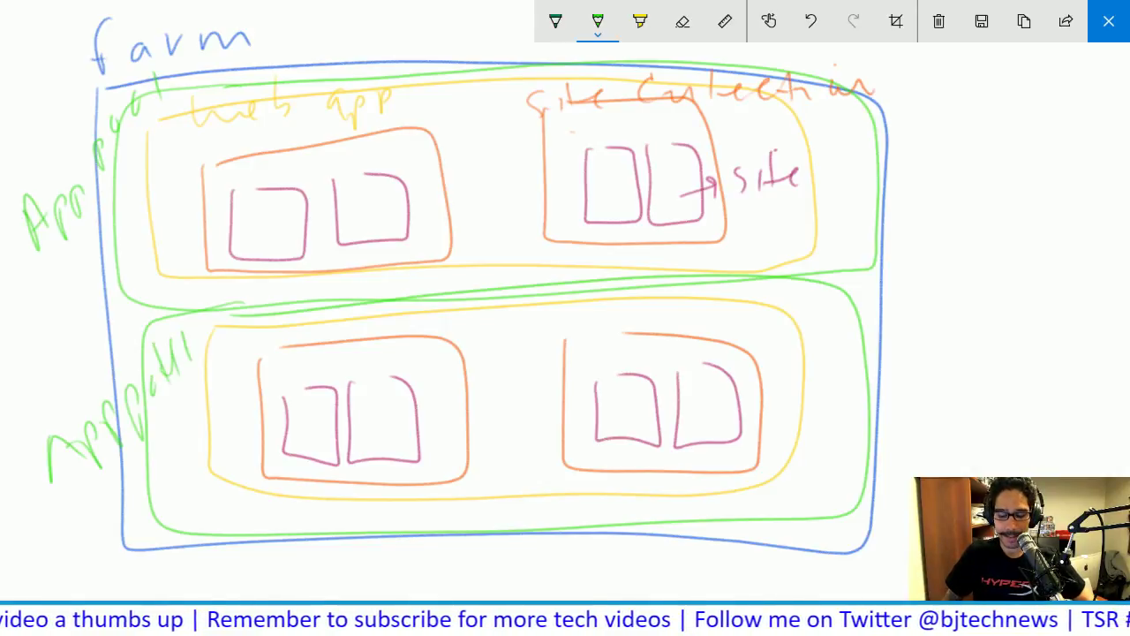
Add black freehand sketches and lettering in the blank area to the right of the blue farm outline
click(598, 22)
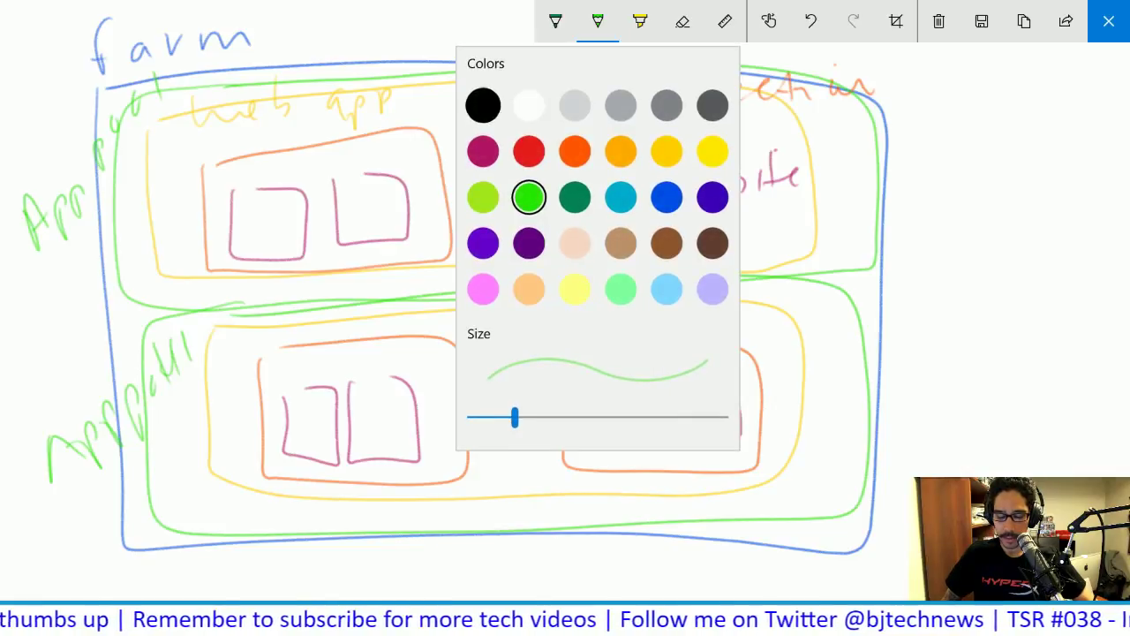
click(483, 105)
mouse_move(992, 108)
mouse_down()
mouse_move(921, 114)
mouse_move(971, 115)
mouse_up()
drag(936, 148, 987, 226)
drag(992, 161, 994, 228)
mouse_move(973, 323)
mouse_down()
mouse_move(936, 394)
mouse_move(980, 353)
mouse_up()
drag(918, 398, 916, 477)
drag(1000, 399, 1010, 477)
drag(1022, 159, 1008, 185)
mouse_move(1031, 175)
mouse_down()
mouse_move(1043, 186)
mouse_move(1057, 171)
mouse_up()
mouse_move(1064, 175)
mouse_down()
mouse_move(1072, 132)
mouse_move(1077, 194)
mouse_move(1091, 178)
mouse_up()
drag(1084, 187, 1112, 189)
drag(1124, 157, 1127, 196)
drag(1047, 245, 1024, 281)
mouse_move(1040, 238)
mouse_down()
mouse_move(1043, 282)
mouse_move(1068, 277)
mouse_up()
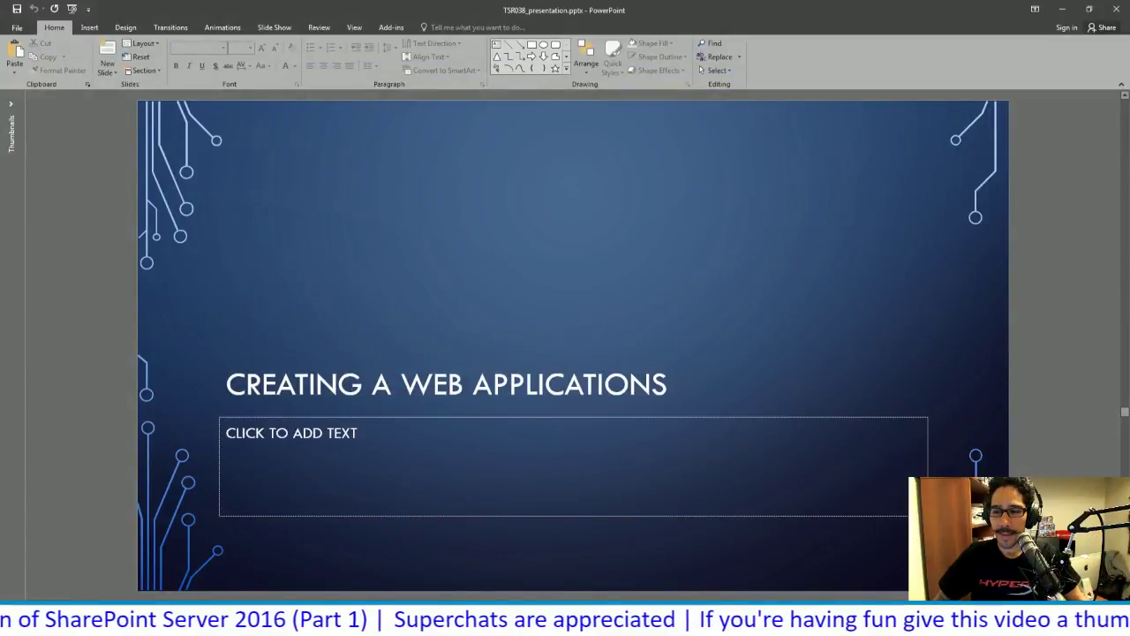
Present creating the BTNHD - Intranet web application on port 80 with host header intranet.btnhd.edu, NTLM authentication, and database btnhd_intranet
key(F5)
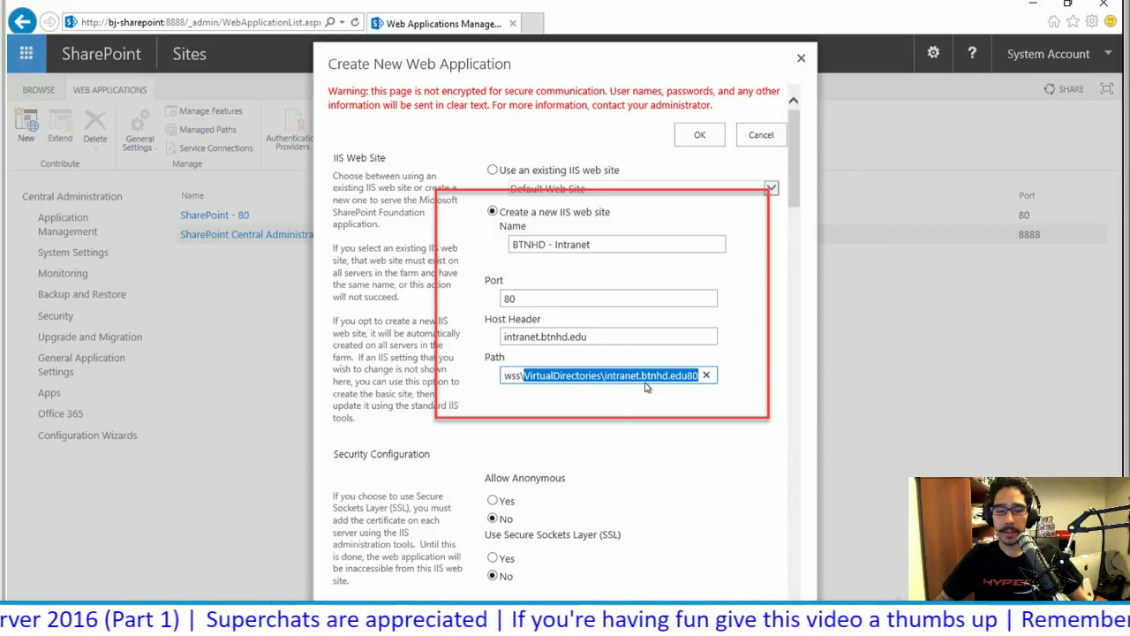
scroll(646, 385, down, 5)
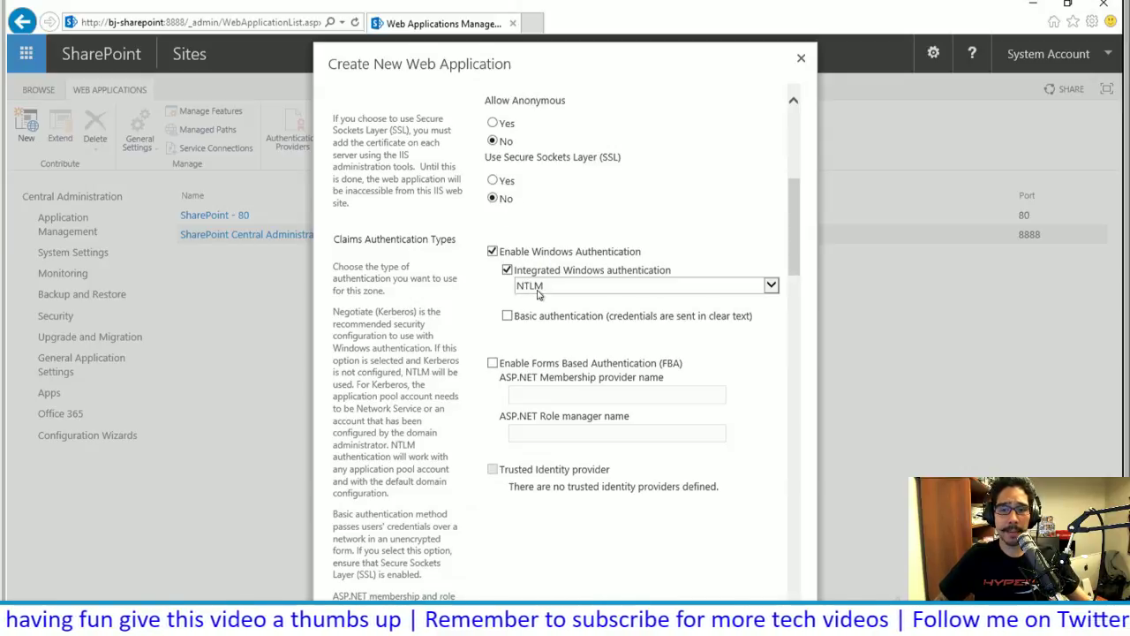
scroll(533, 296, down, 10)
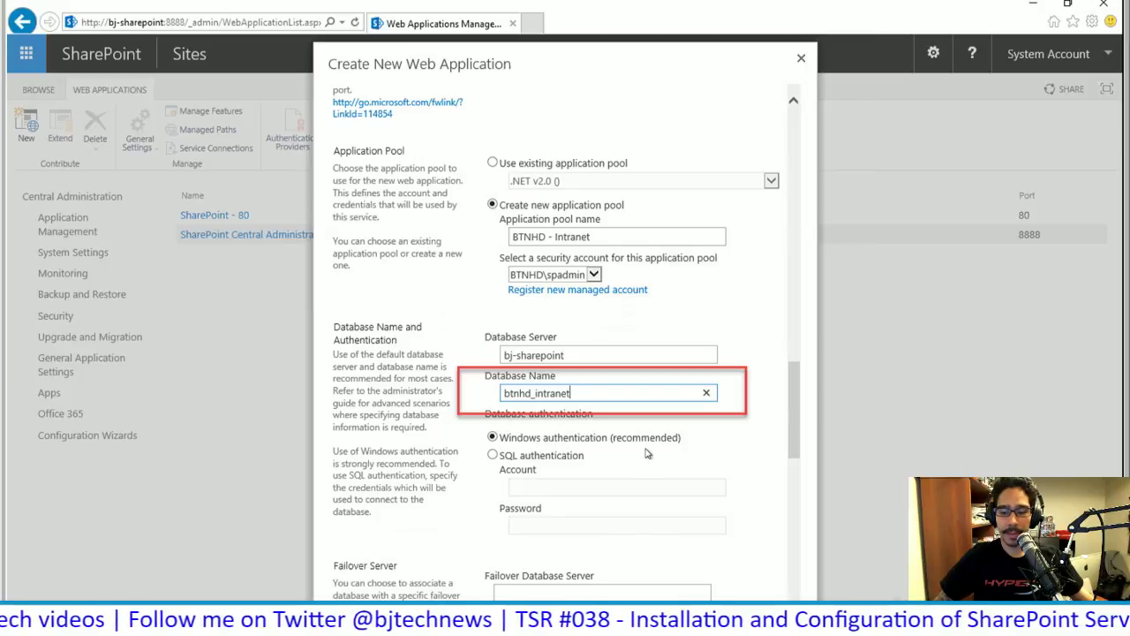
scroll(645, 453, down, 5)
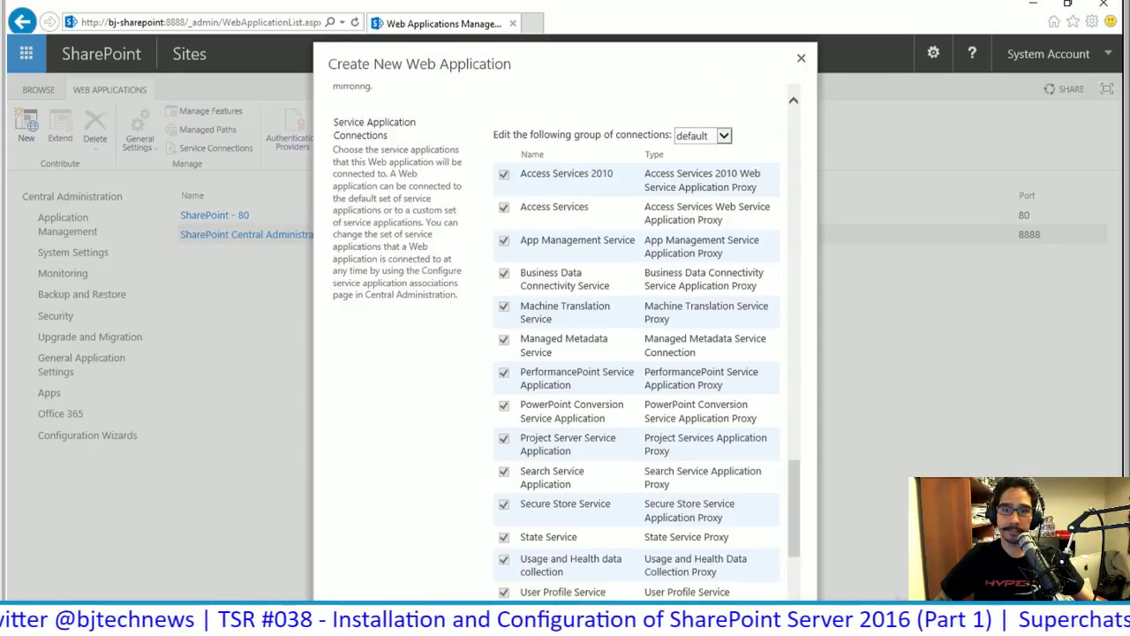
scroll(565, 335, down, 3)
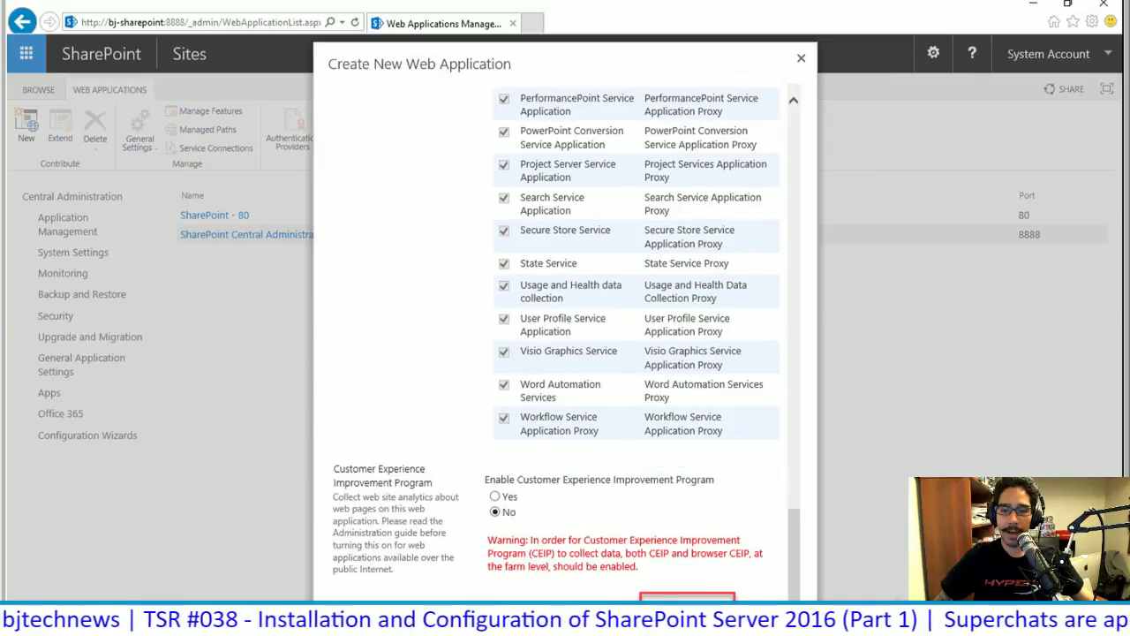
key(Right)
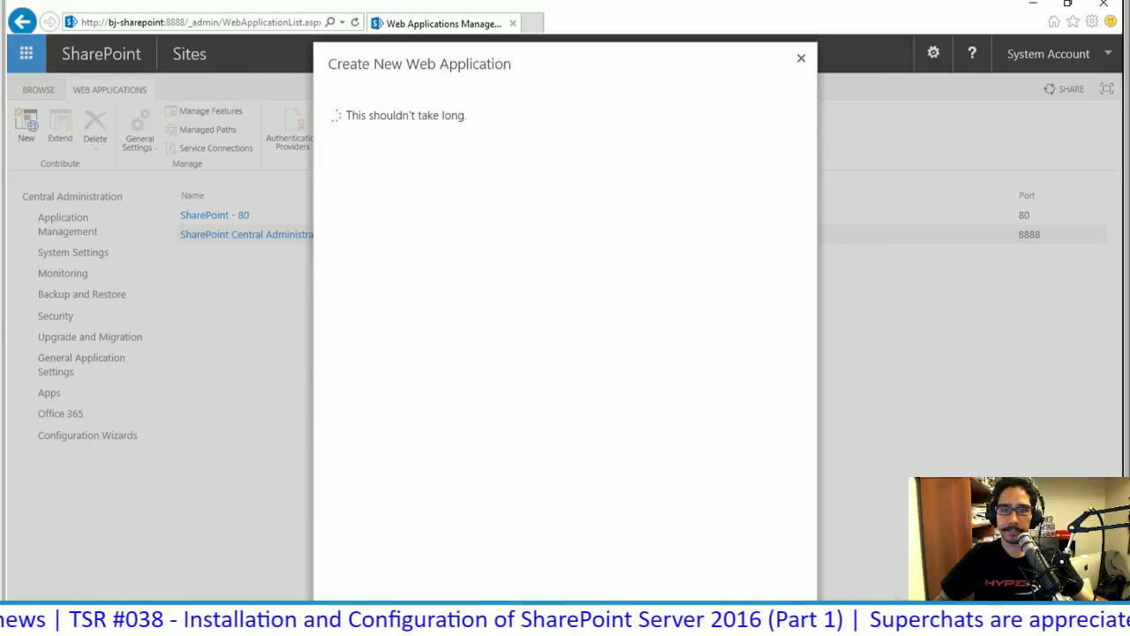